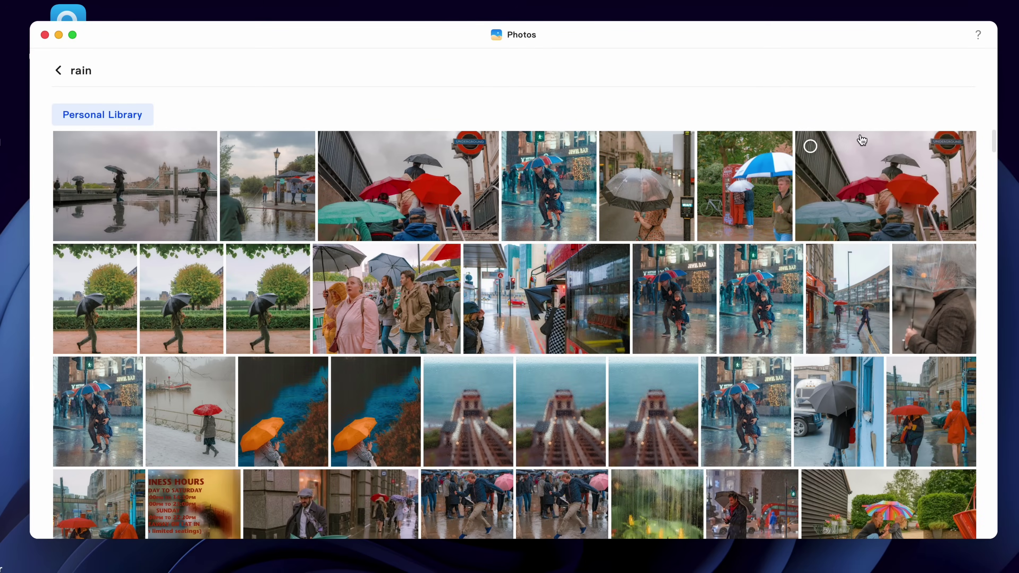
click(462, 407)
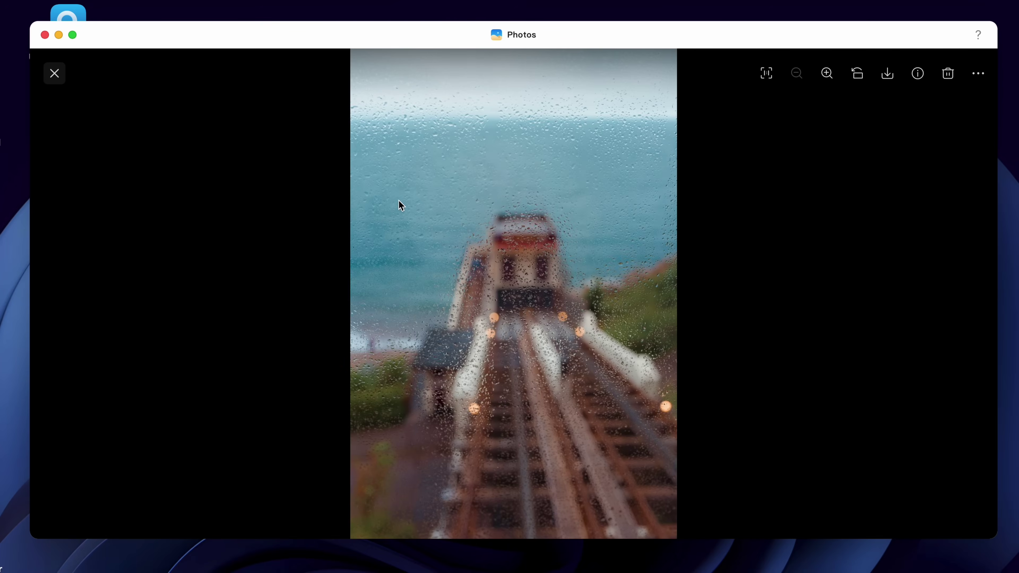
click(54, 74)
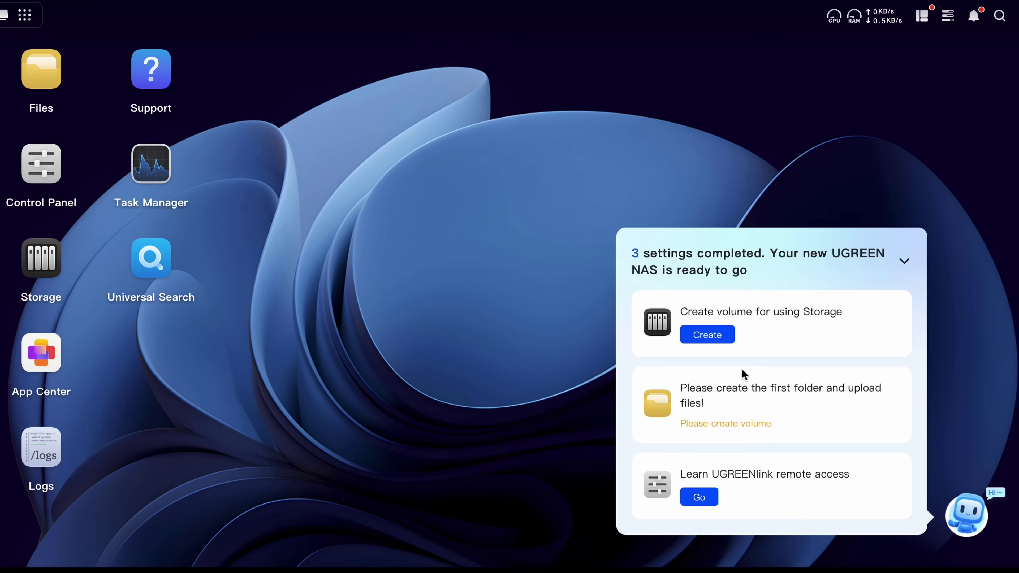
Step: Open Storage and start the storage pool creation wizard
click(716, 342)
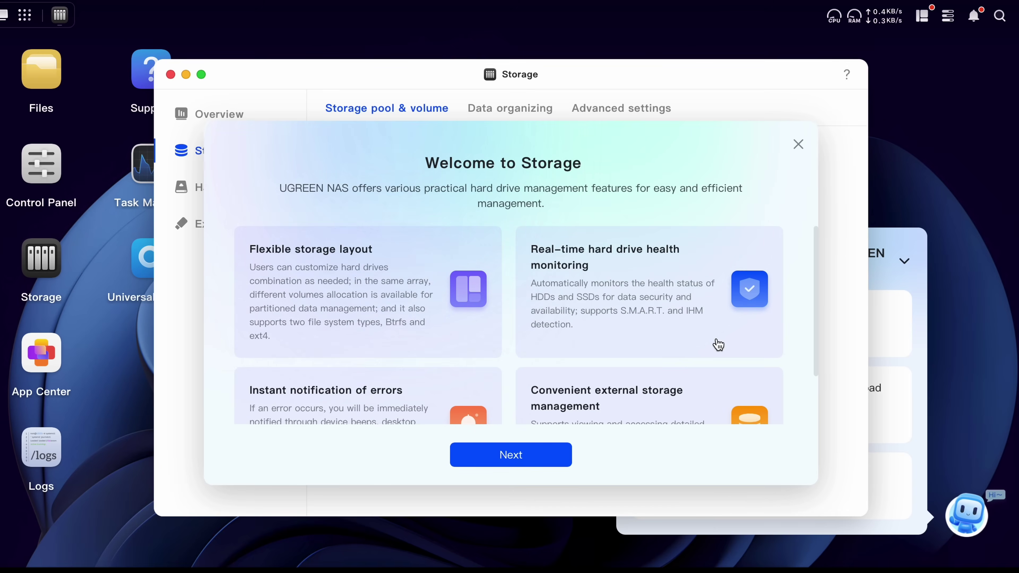
click(505, 457)
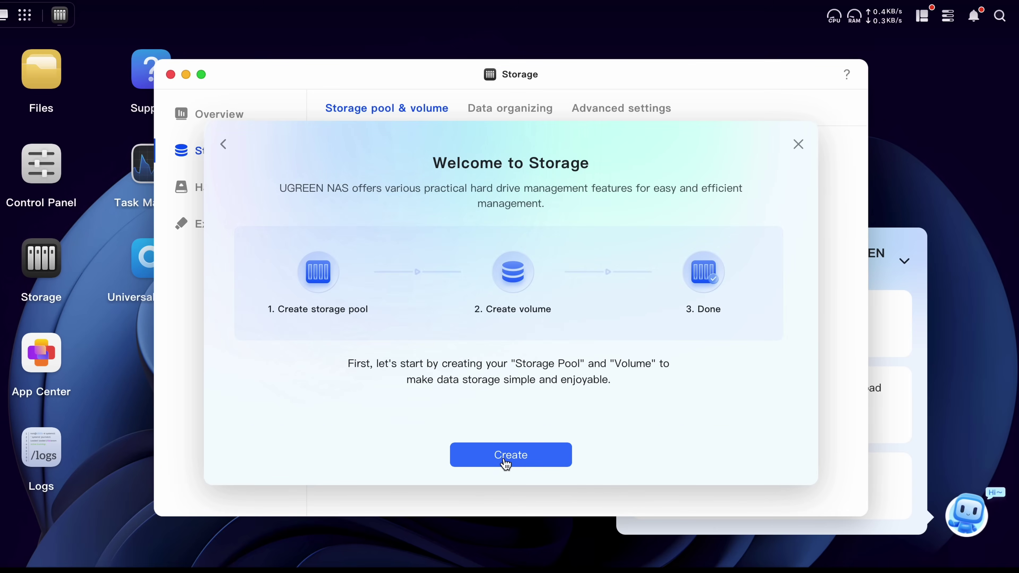
click(505, 458)
Step: Select Hard Drives 1–4 for the pool and choose RAID 5
click(493, 191)
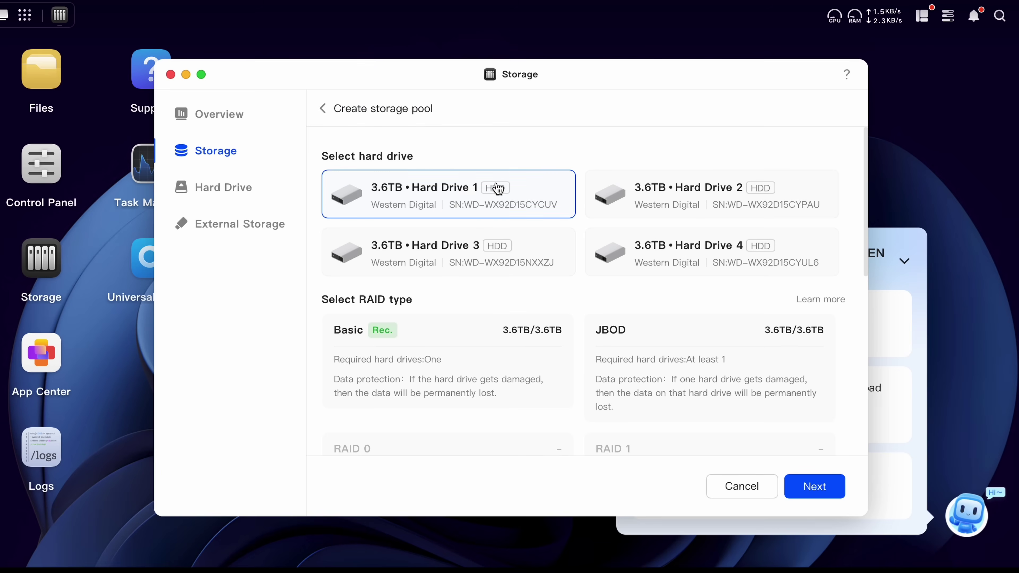
click(627, 215)
click(530, 235)
click(671, 256)
scroll(581, 327, down, 8)
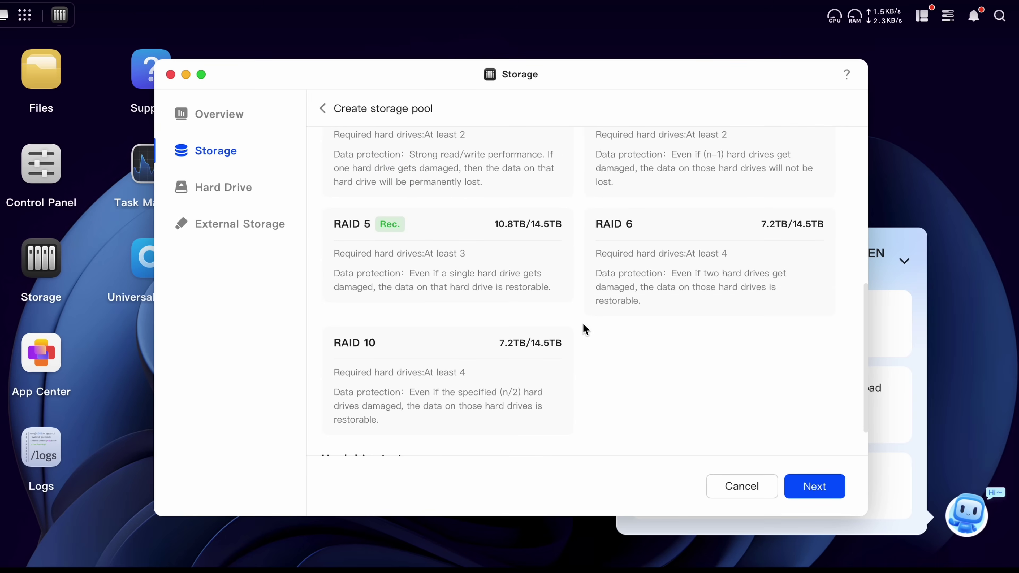
click(519, 283)
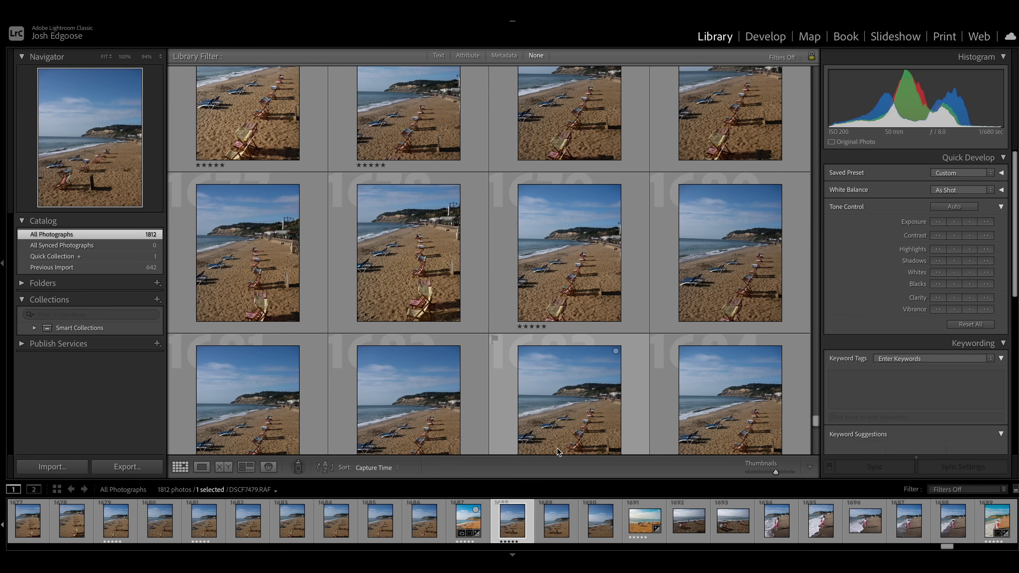
scroll(471, 295, up, 6)
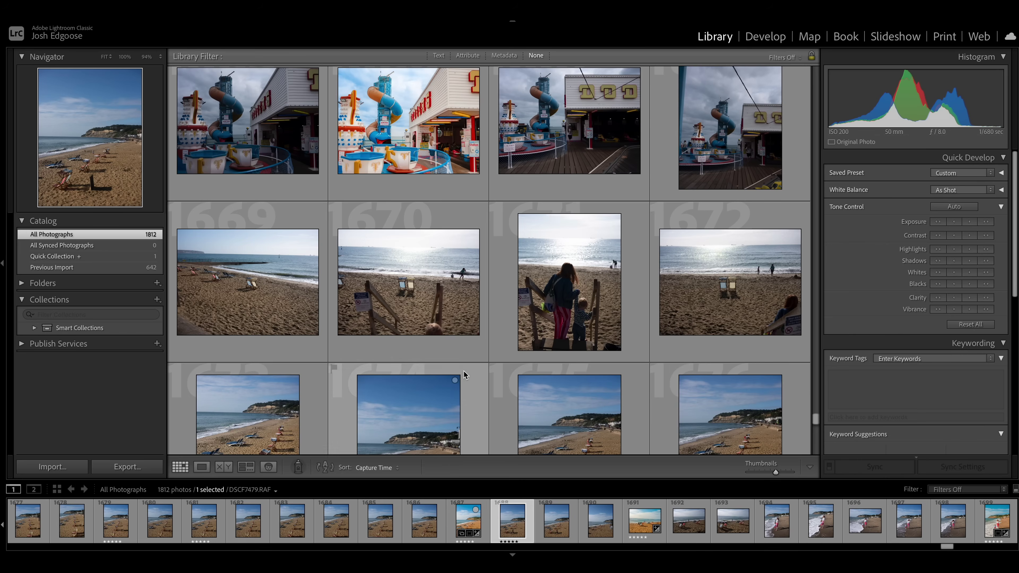
scroll(463, 371, down, 8)
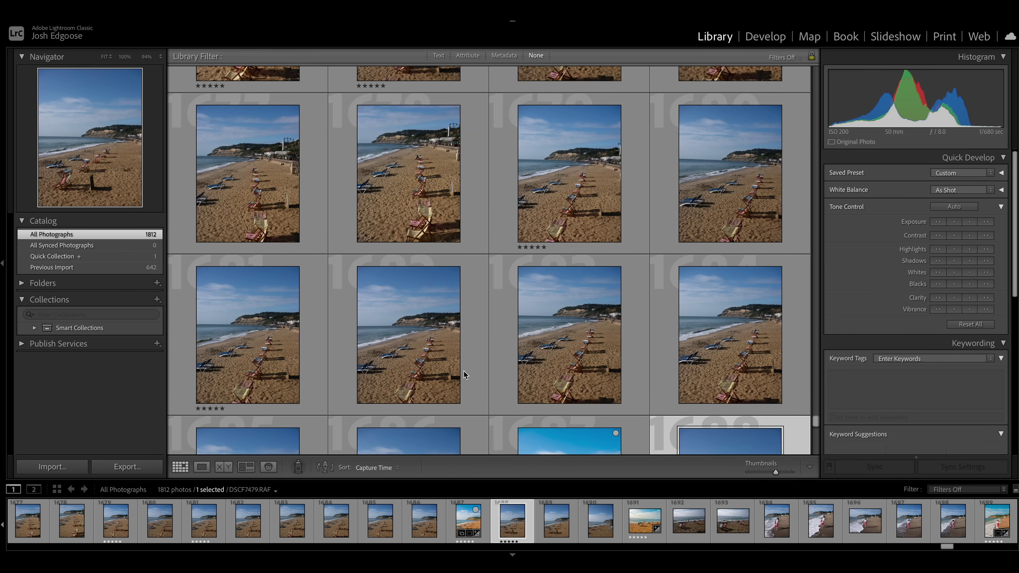
scroll(463, 370, up, 8)
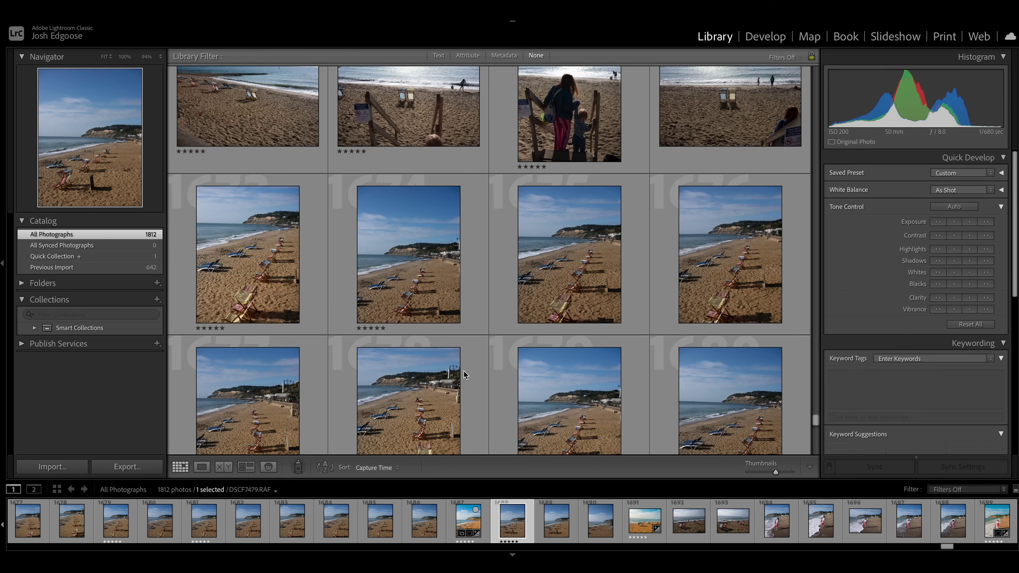
scroll(463, 374, up, 20)
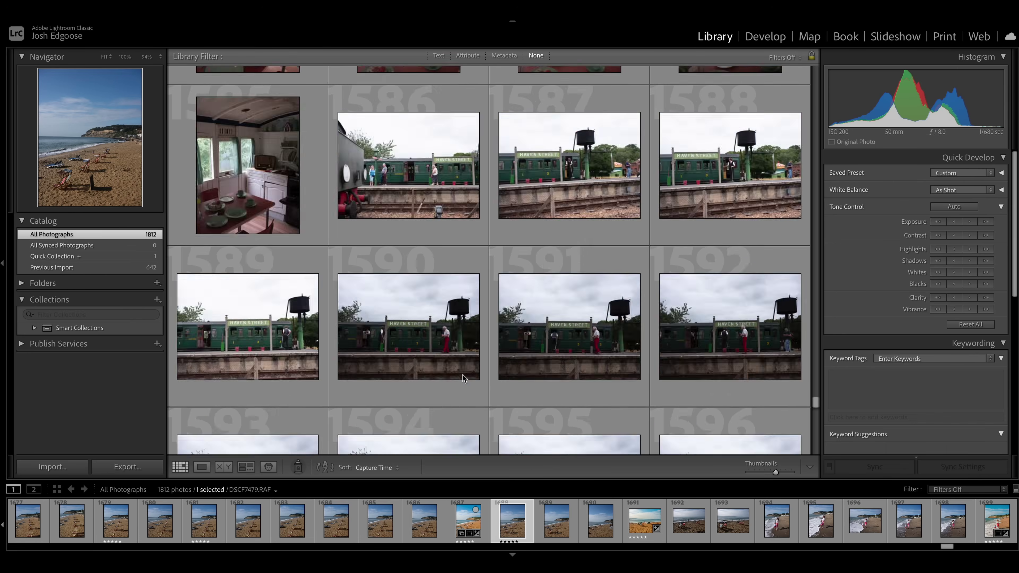
scroll(462, 374, up, 18)
scroll(463, 374, down, 20)
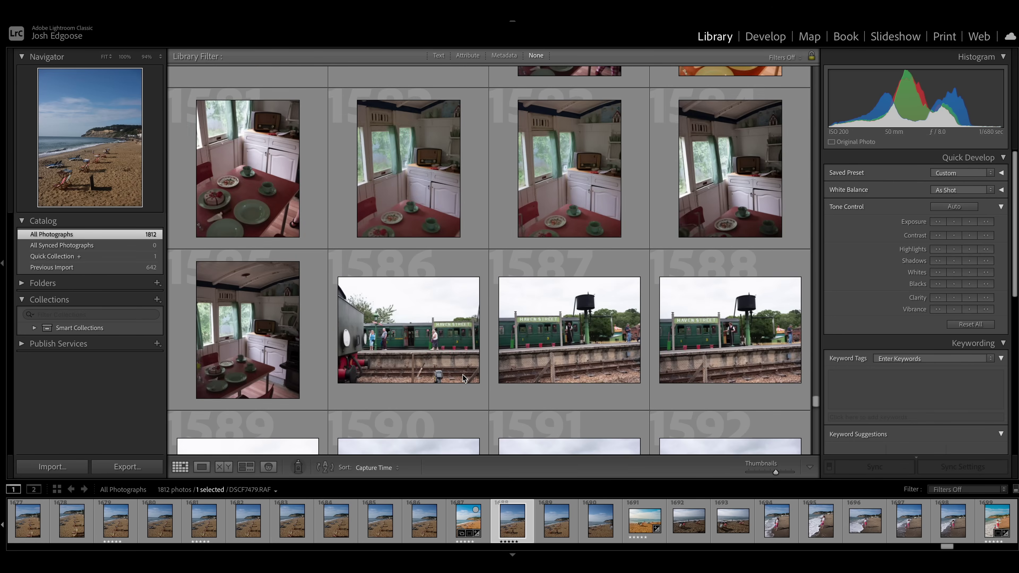
scroll(462, 375, down, 20)
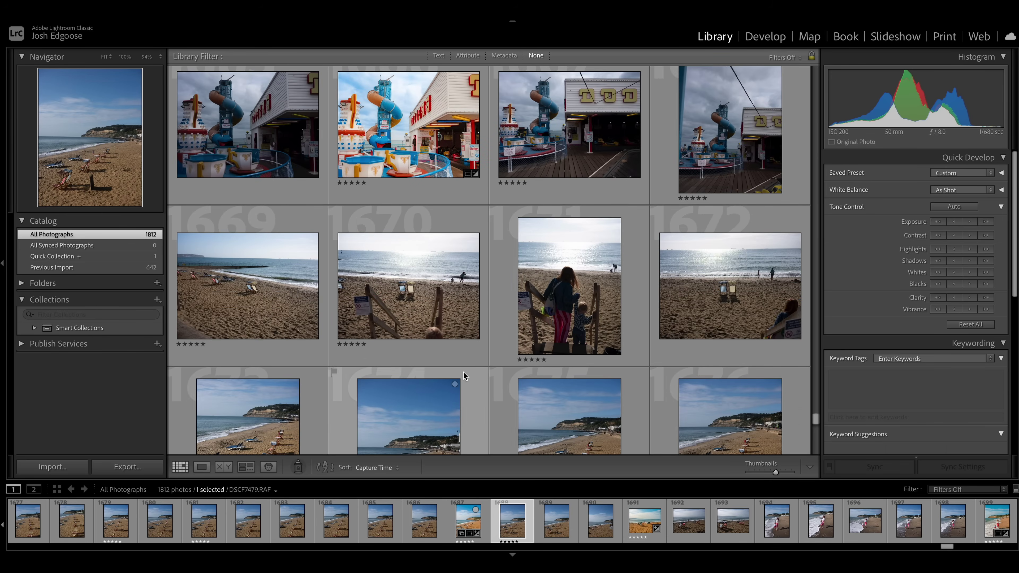
double_click(275, 283)
click(511, 246)
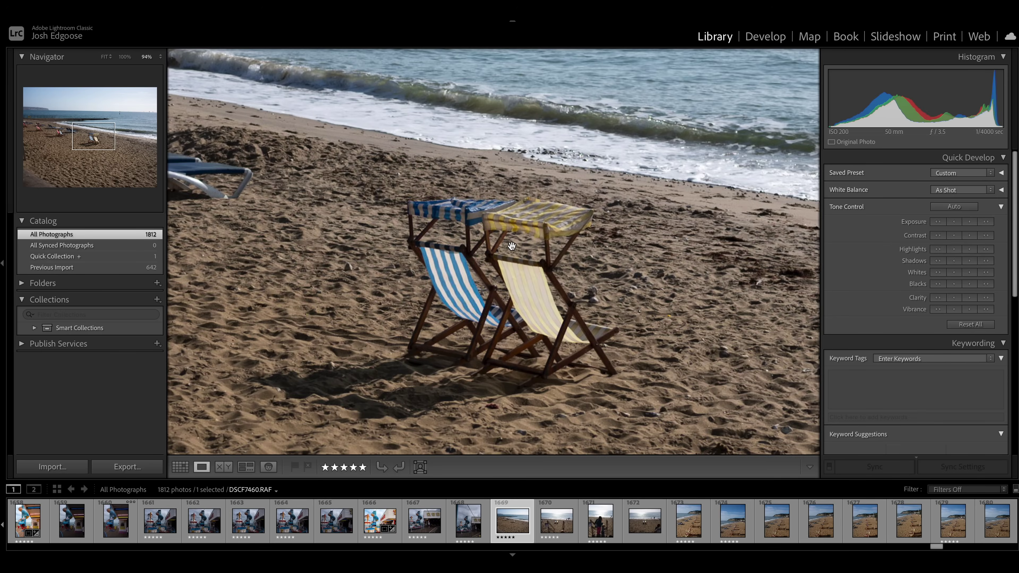
click(512, 245)
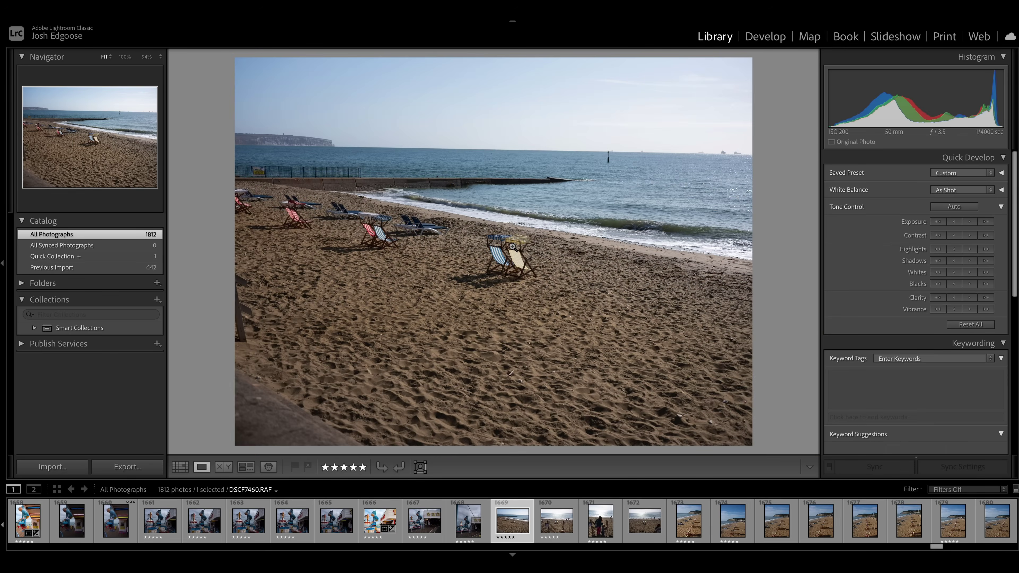
double_click(512, 246)
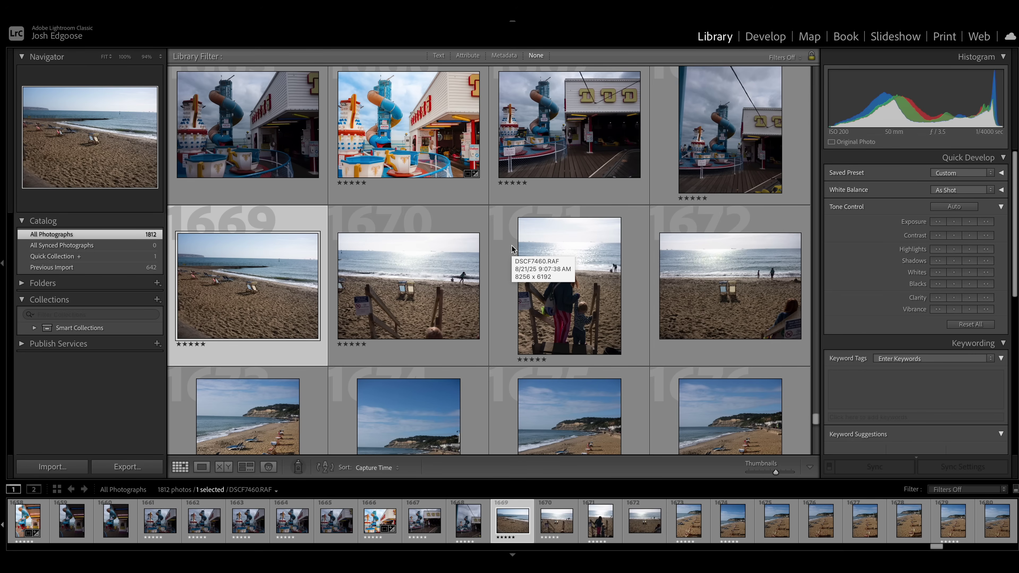
scroll(511, 248, down, 3)
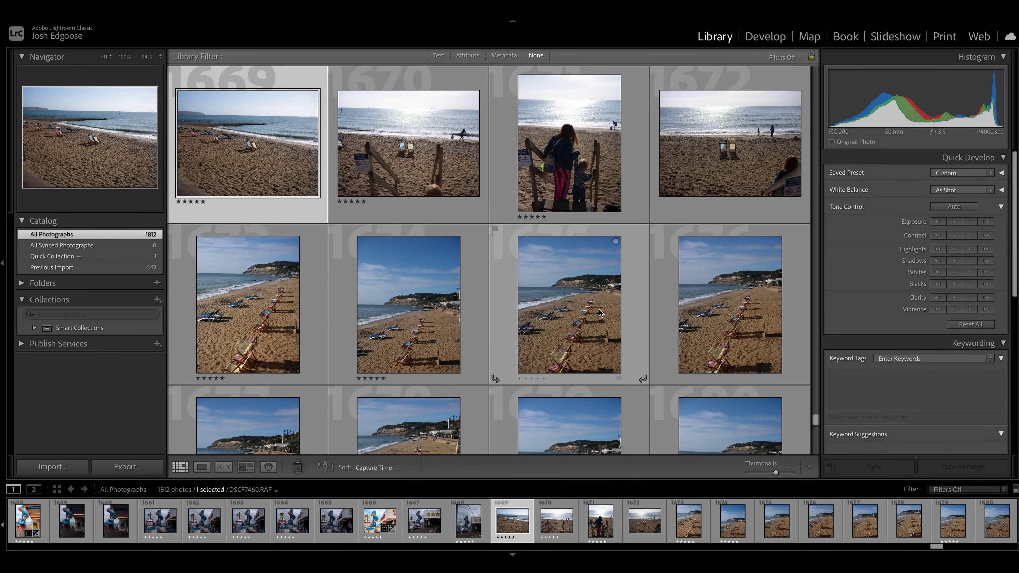
double_click(599, 309)
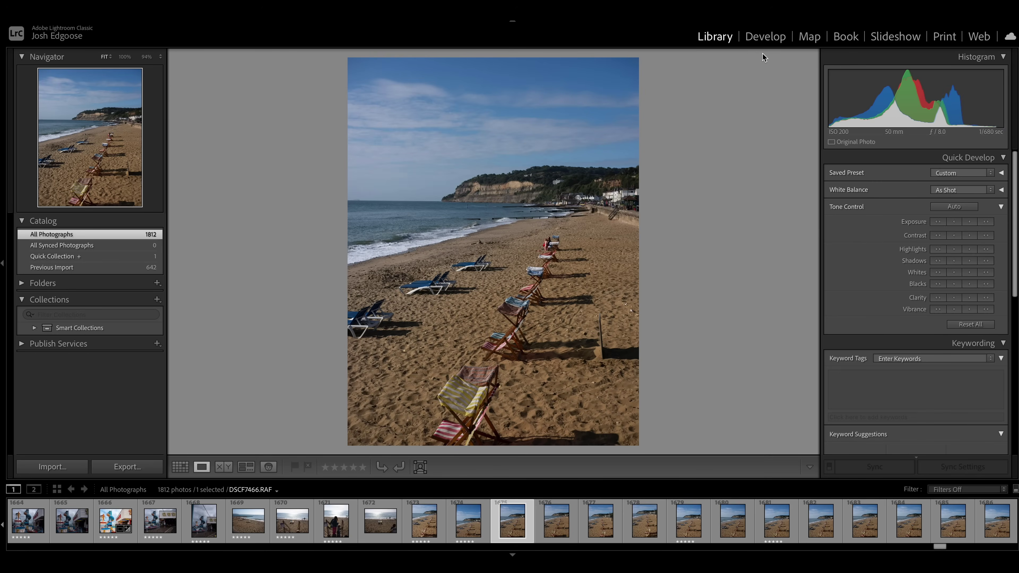
Step: Open the deckchair RAW in Develop and apply the Camera ASTIA/Soft profile
click(763, 43)
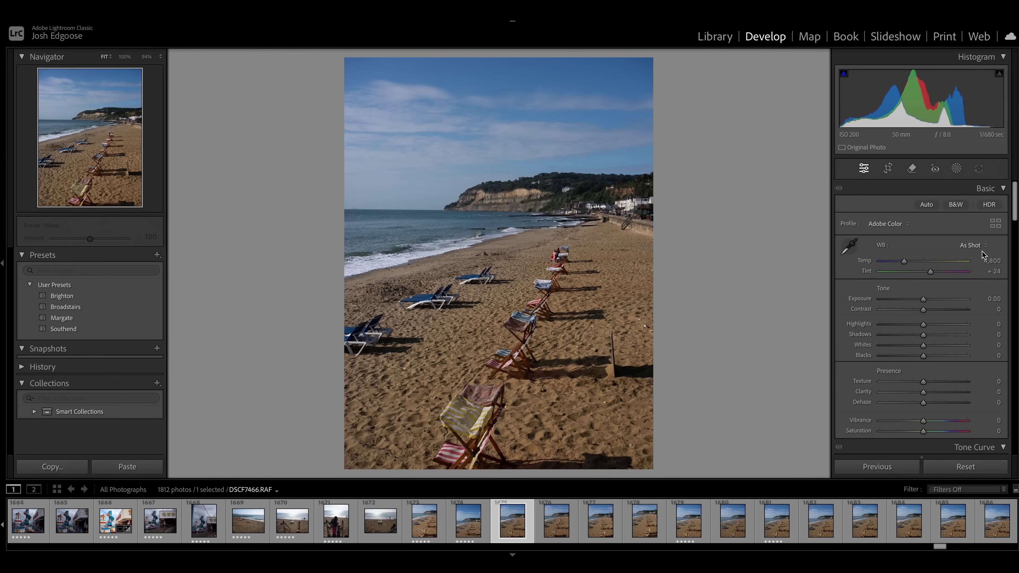
click(995, 223)
scroll(955, 273, down, 8)
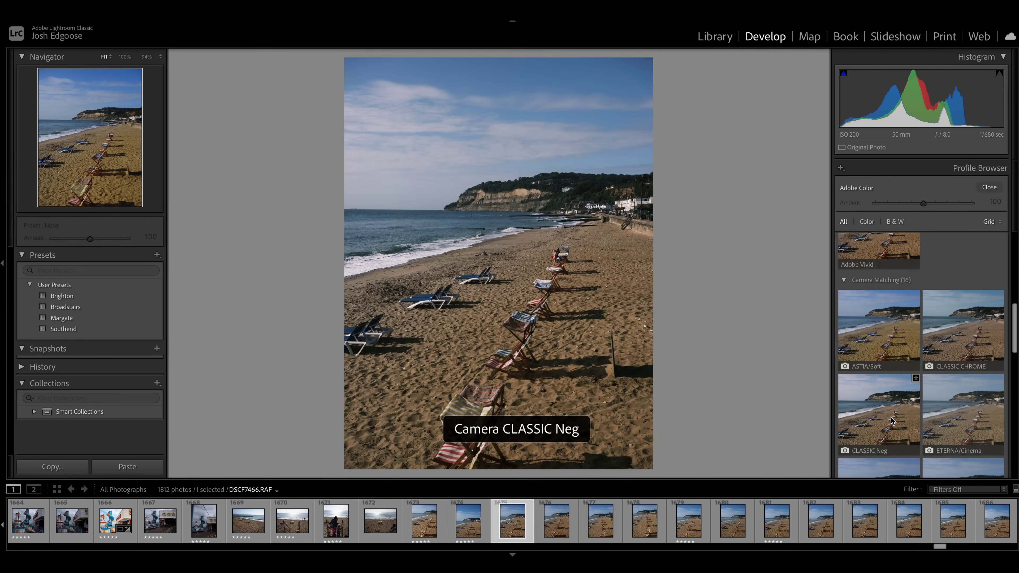
click(887, 357)
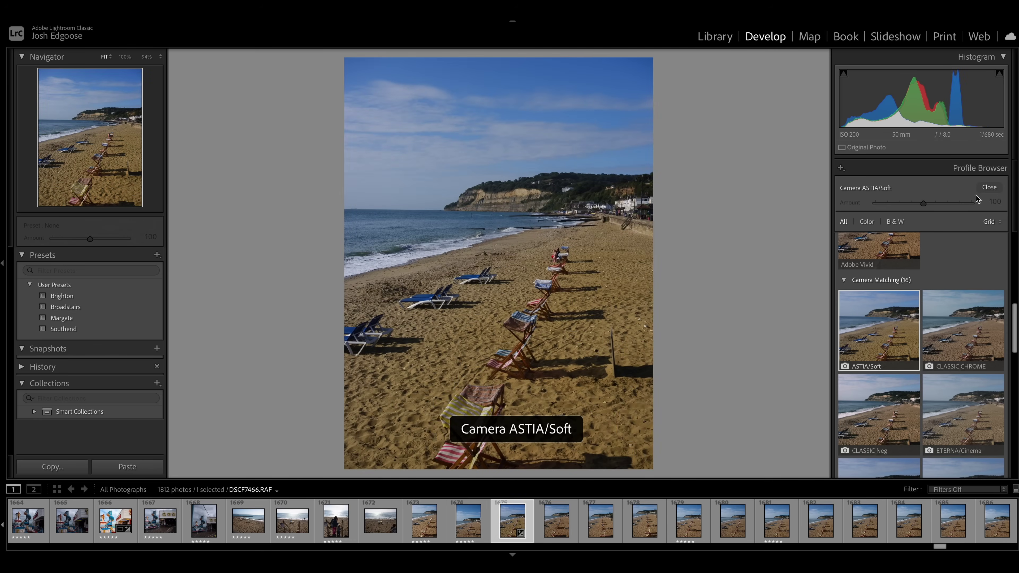
click(989, 187)
Step: Raise exposure to +0.45, warm white balance to 4,994 and lift shadows to +39
drag(922, 299, 923, 299)
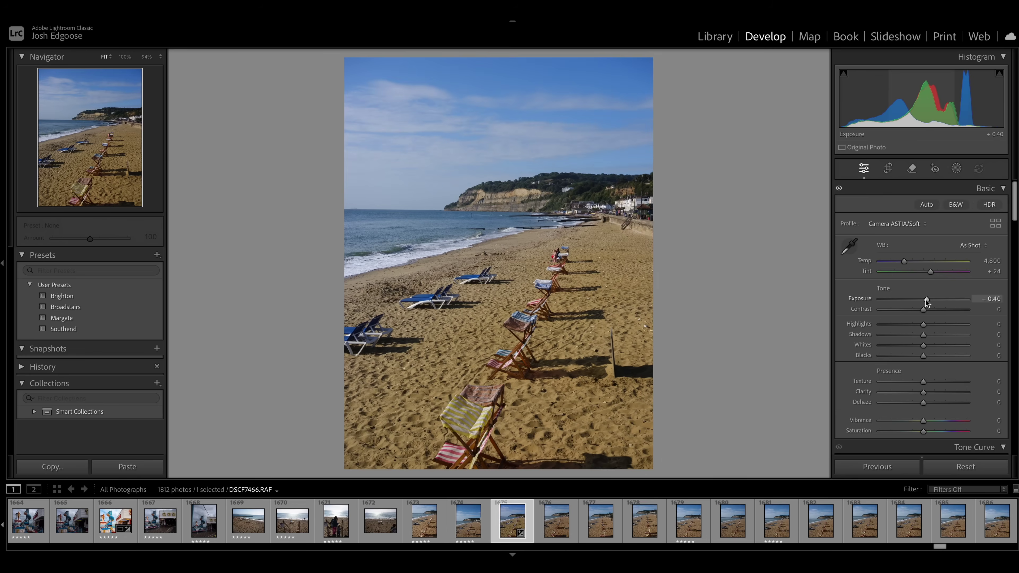
drag(926, 301, 928, 301)
drag(908, 267, 909, 267)
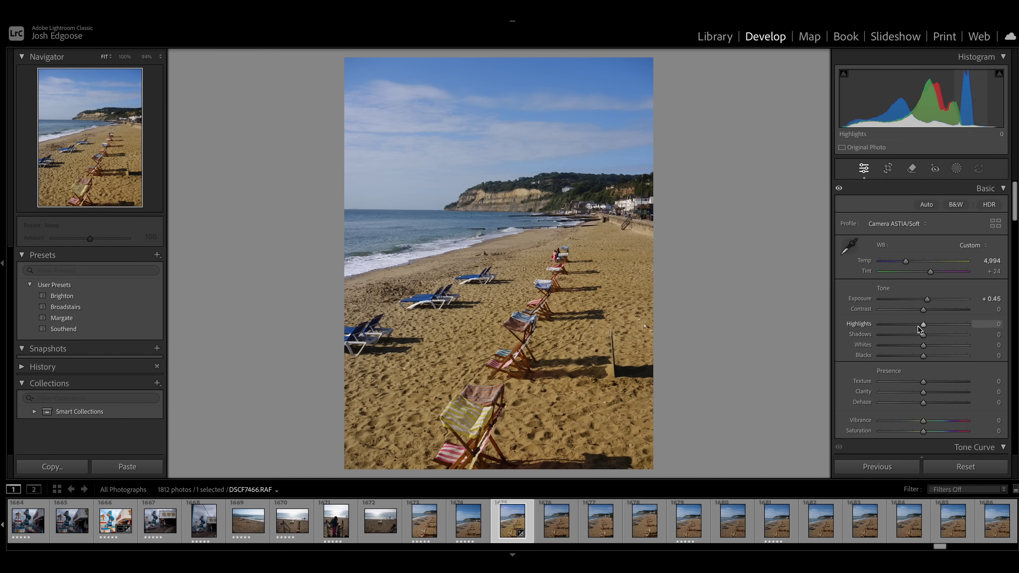
drag(919, 326, 942, 340)
Step: Add dehaze and vibrance, lower saturation, and confirm ASTIA/Soft stays applied
click(522, 330)
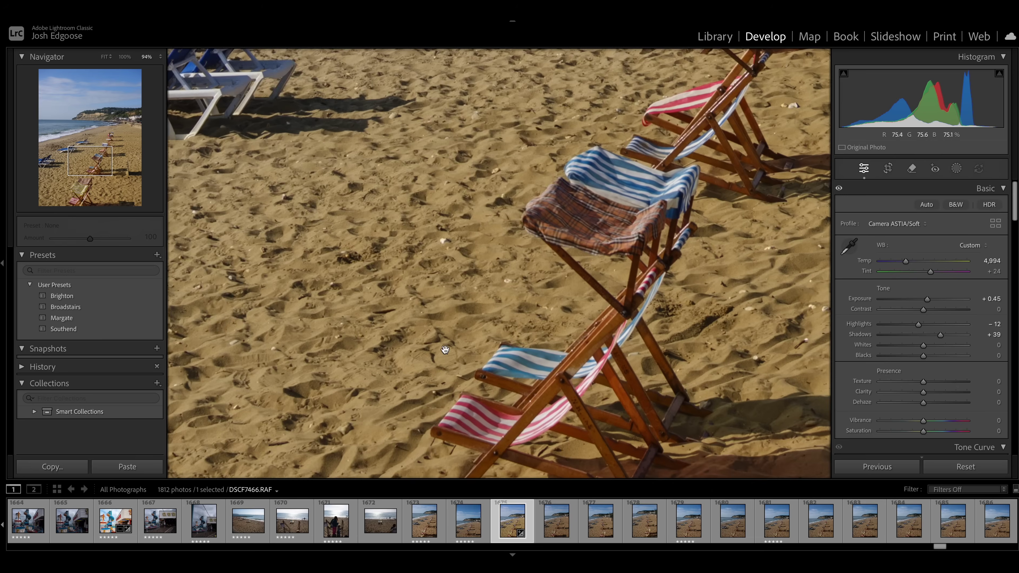
drag(603, 257, 540, 312)
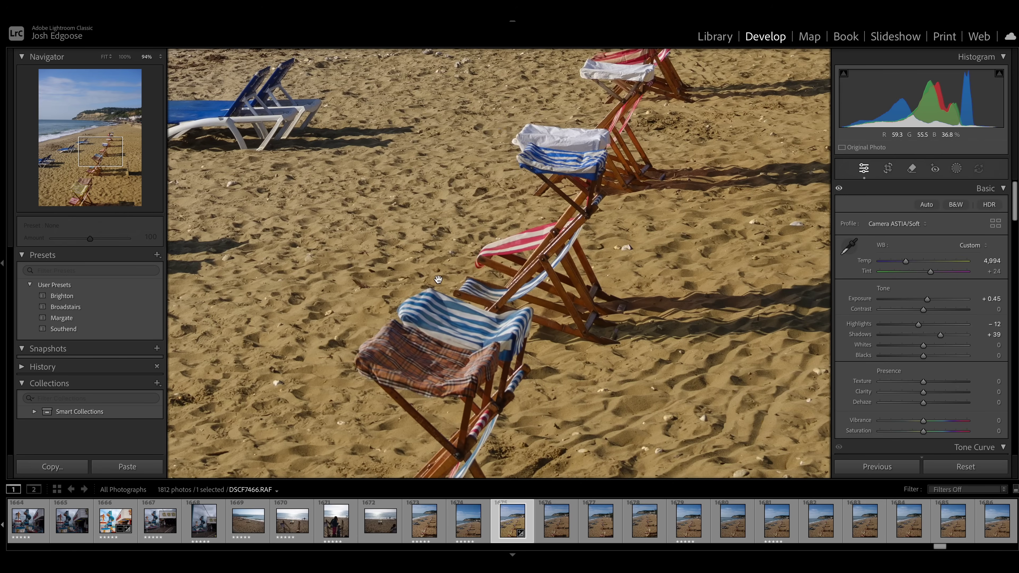
click(338, 272)
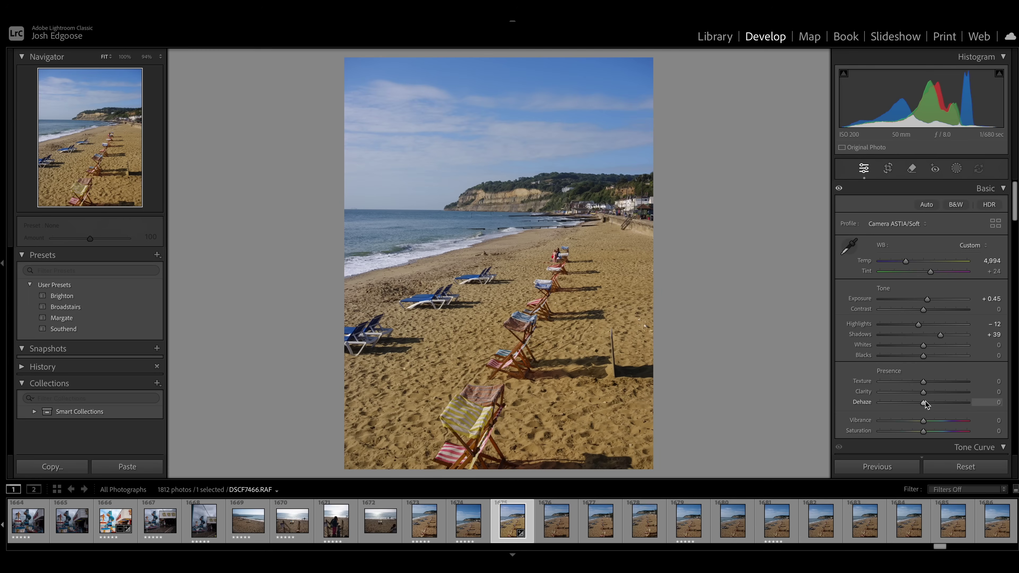
drag(925, 403, 918, 431)
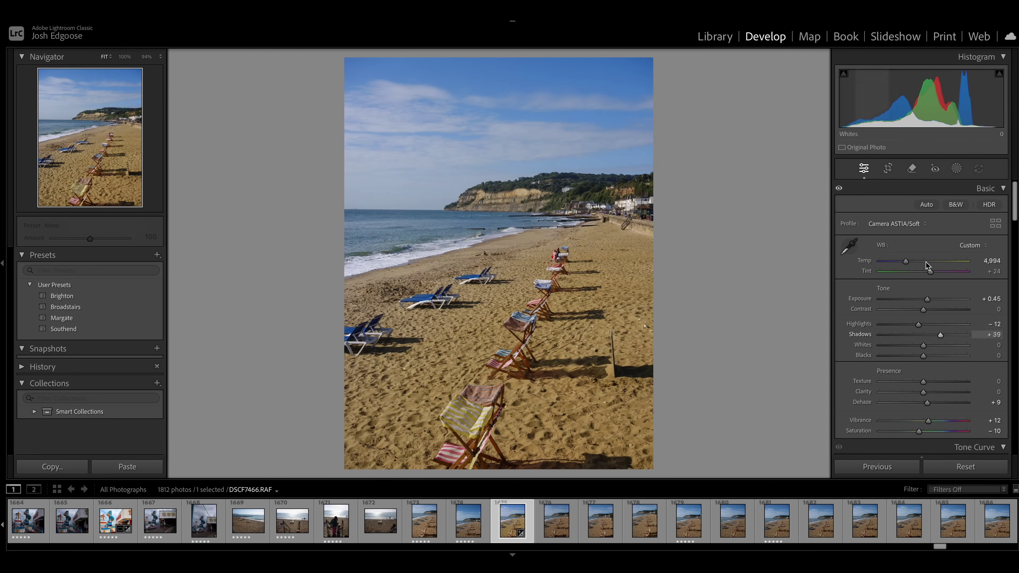
click(995, 223)
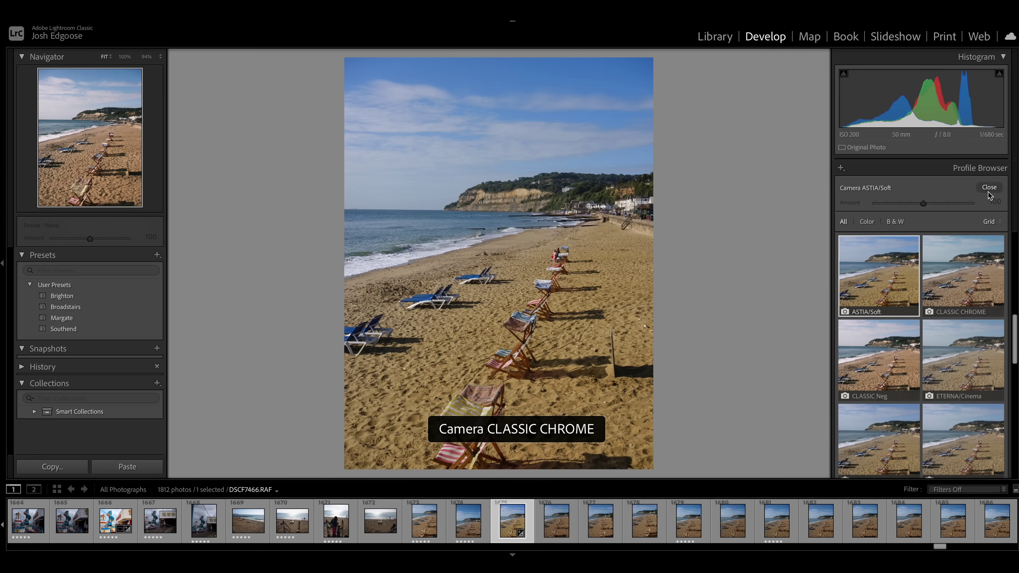
click(989, 188)
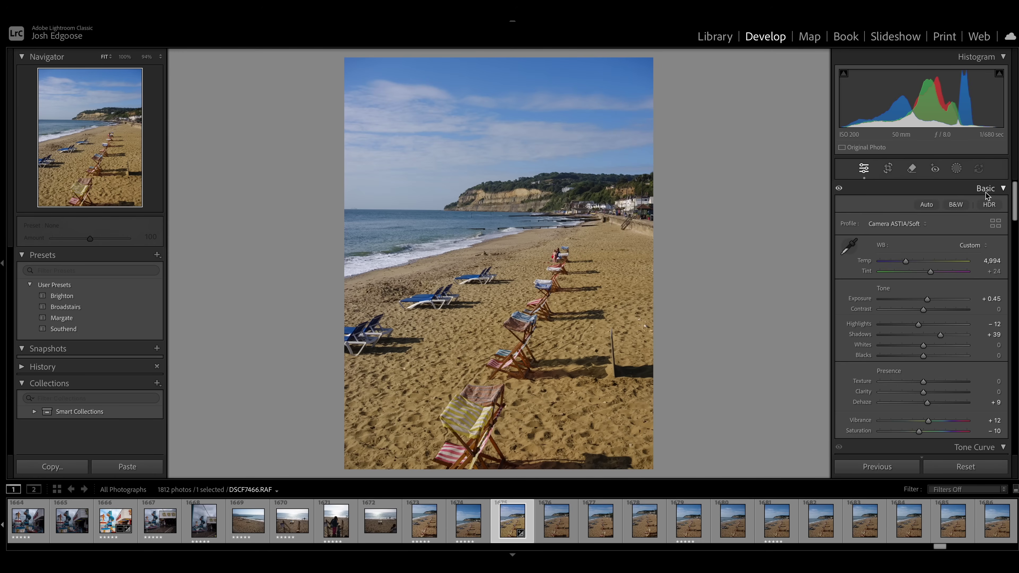
Step: Step five photos forward and two back through the deckchair series, ending on DSCF7475.RAF
key(Right)
key(Right)
key(Right)
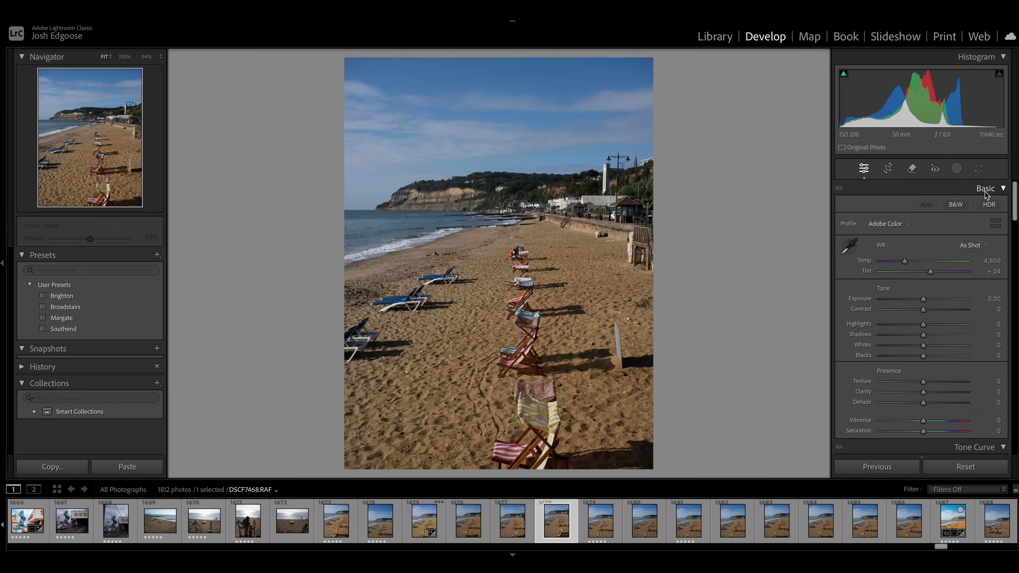
key(Right)
key(Right)
key(Right)
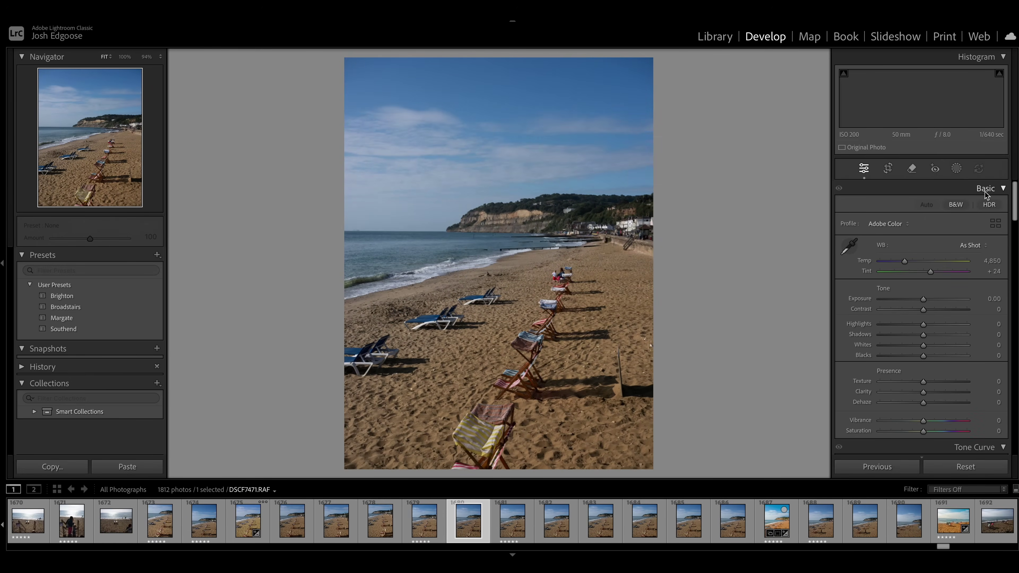
key(Right)
key(Right)
key(Right)
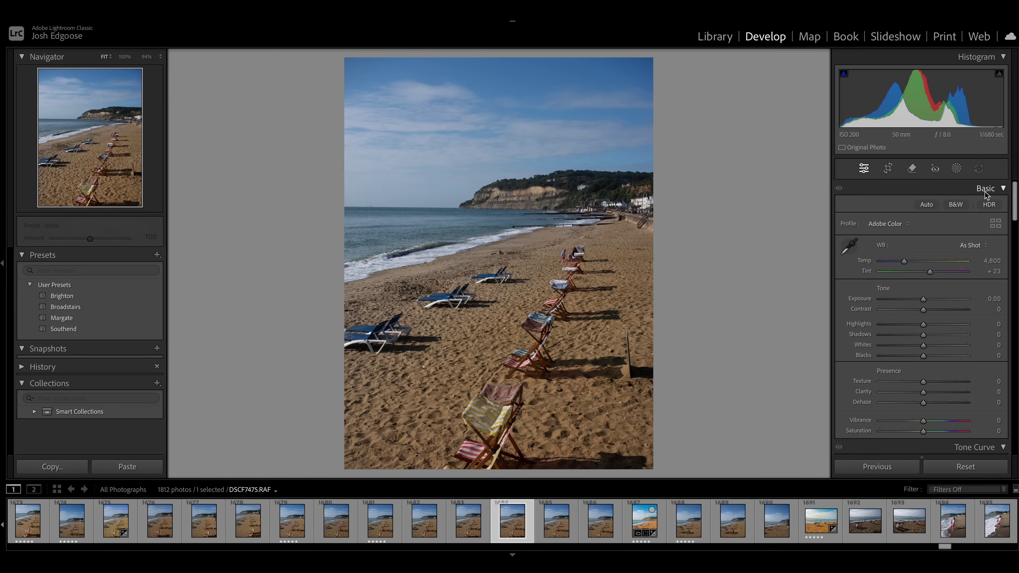
key(Right)
key(Right)
key(Right)
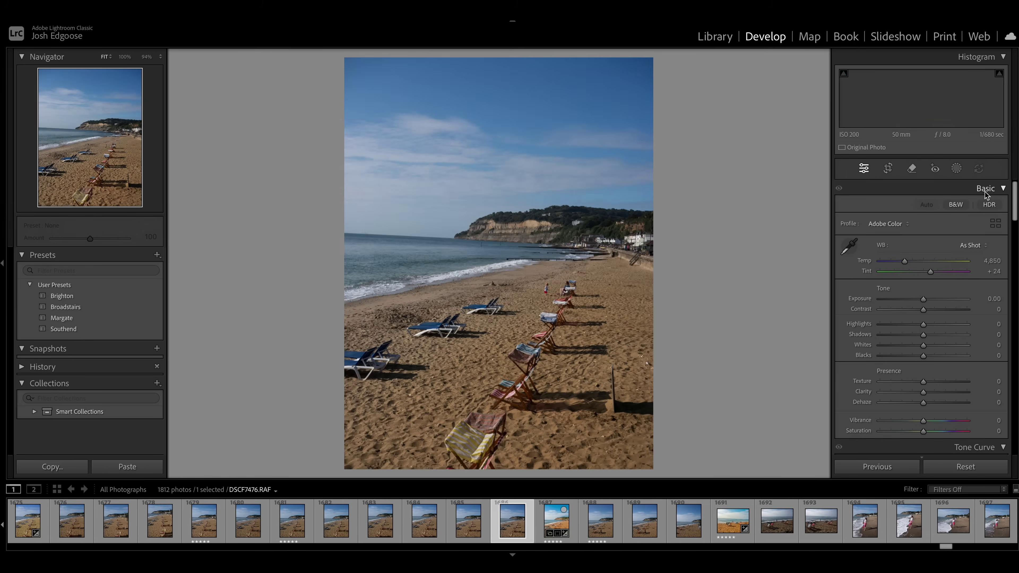
key(Right)
key(Right)
key(Right)
key(Right)
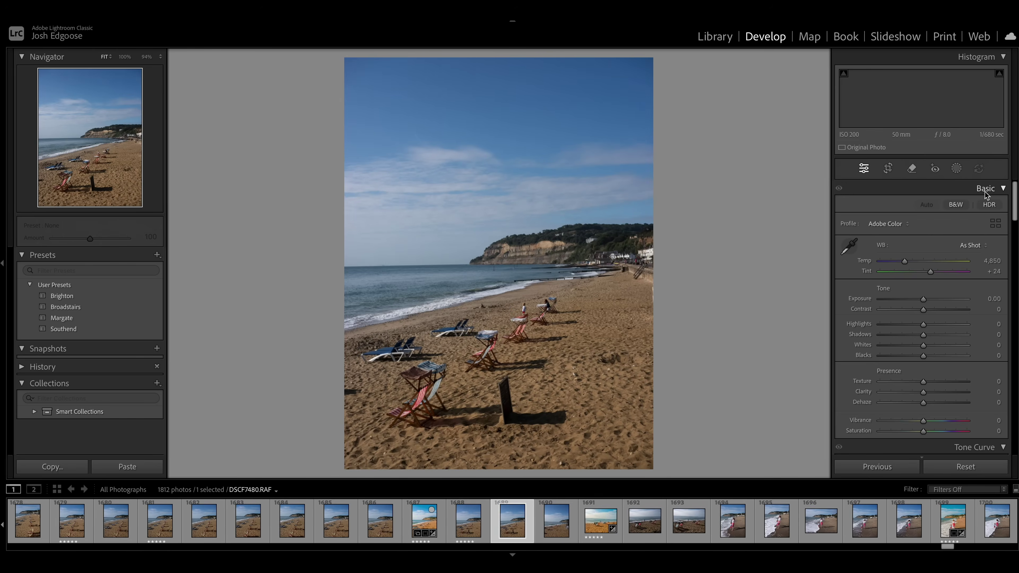
key(Left)
key(Left)
key(Left)
key(Left)
key(Left)
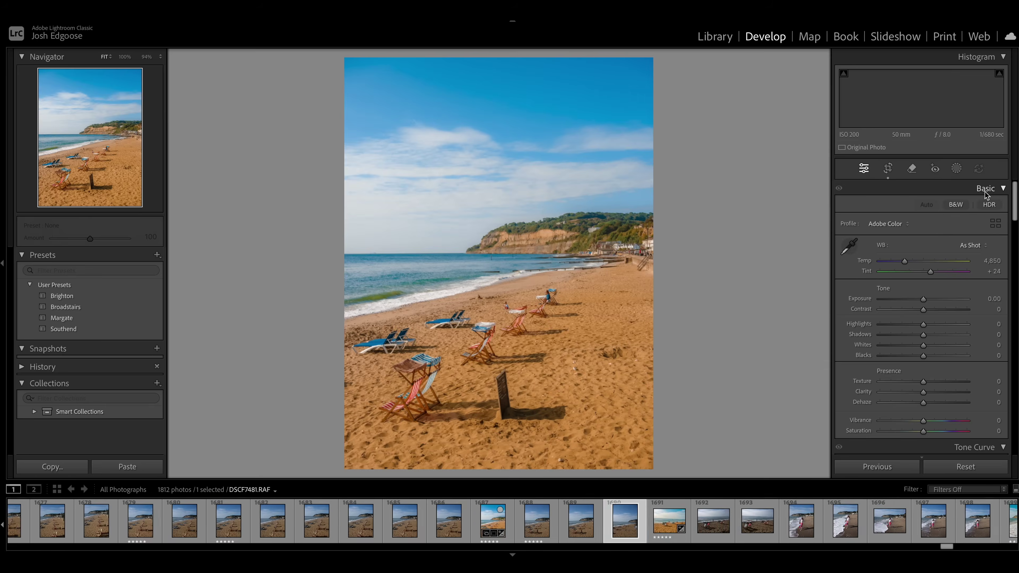
key(Left)
key(Left)
key(Left)
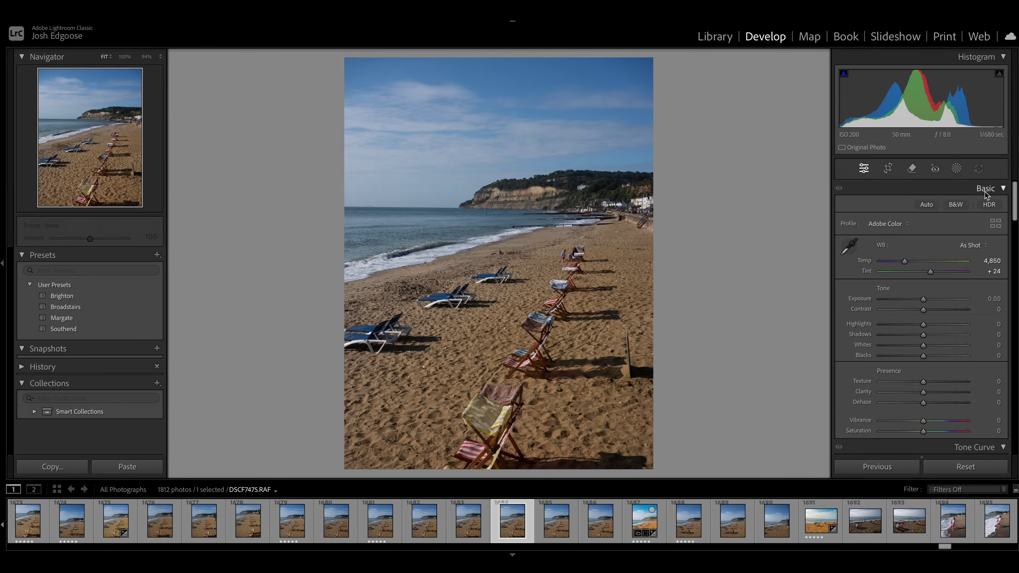
Step: Switch to the Library grid and scroll down to the yellow-umbrella promenade thumbnails
key(Right)
key(Right)
key(Right)
key(Right)
key(Right)
key(Right)
key(Right)
key(Right)
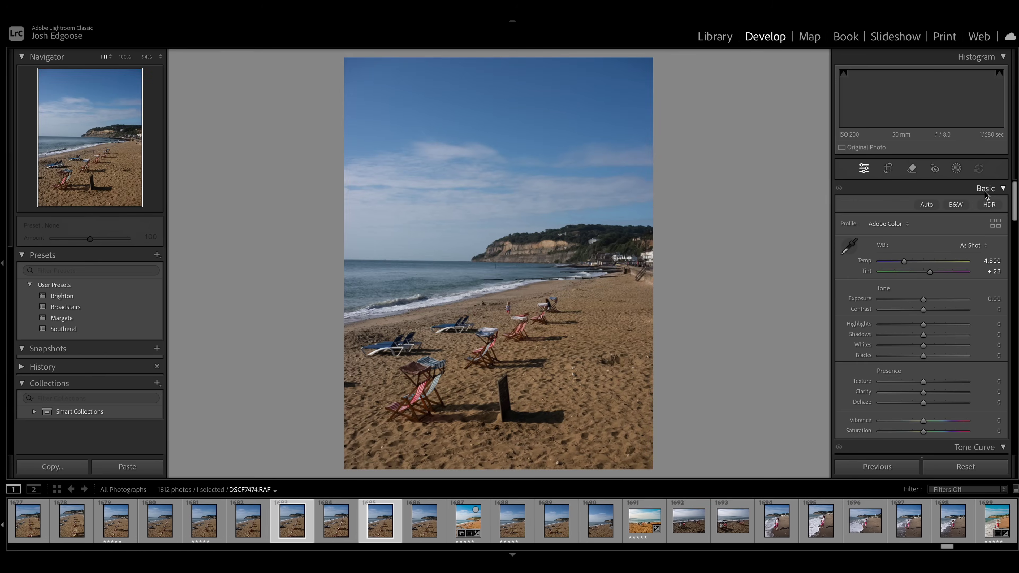
key(Left)
key(Left)
key(Left)
key(g)
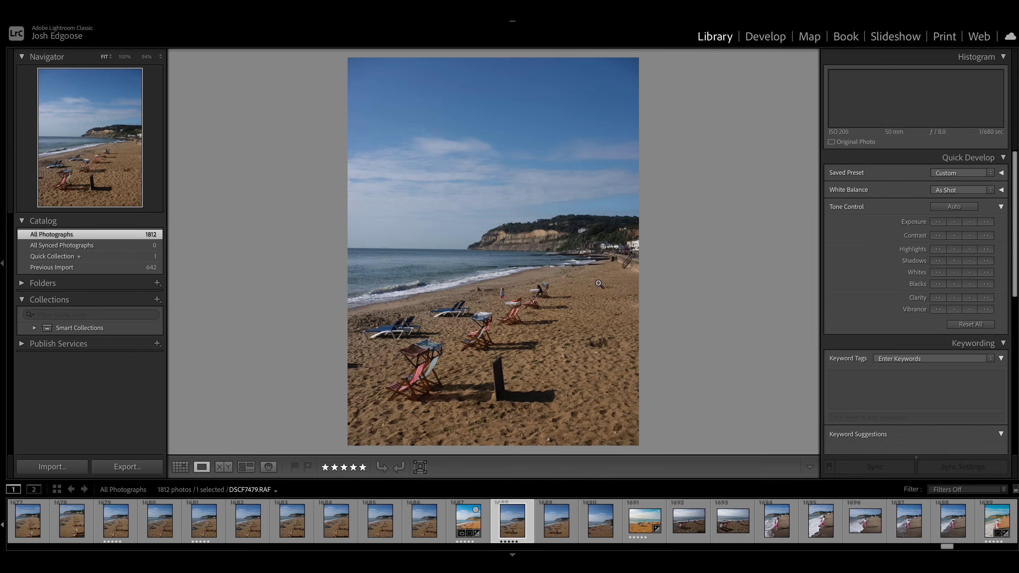
scroll(544, 278, down, 10)
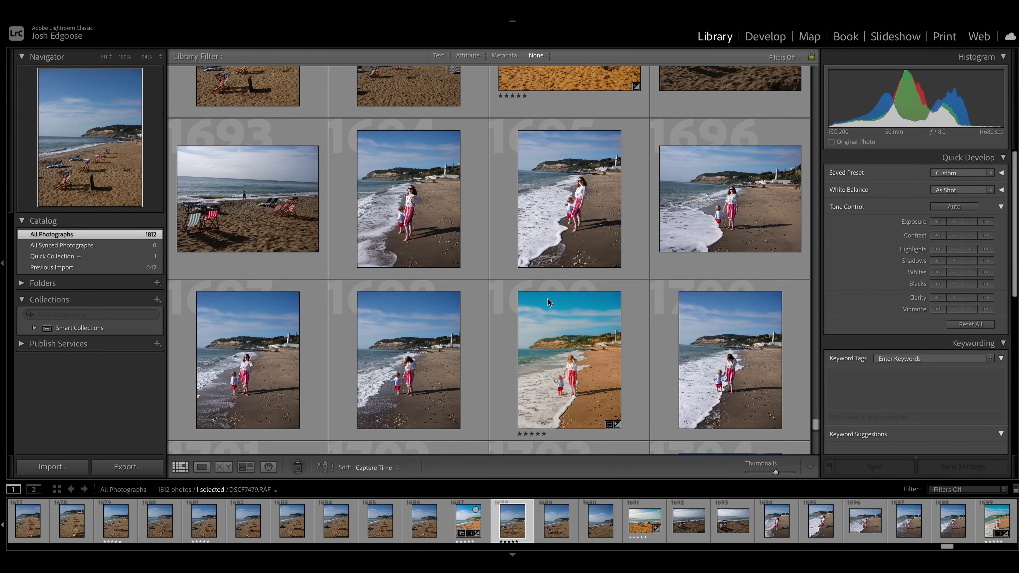
scroll(547, 303, down, 4)
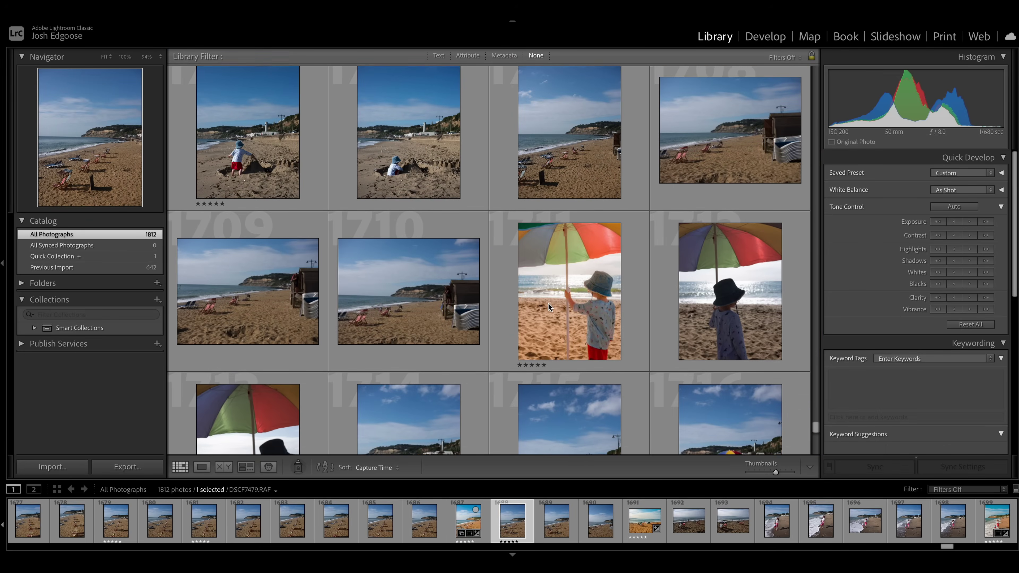
scroll(548, 303, down, 6)
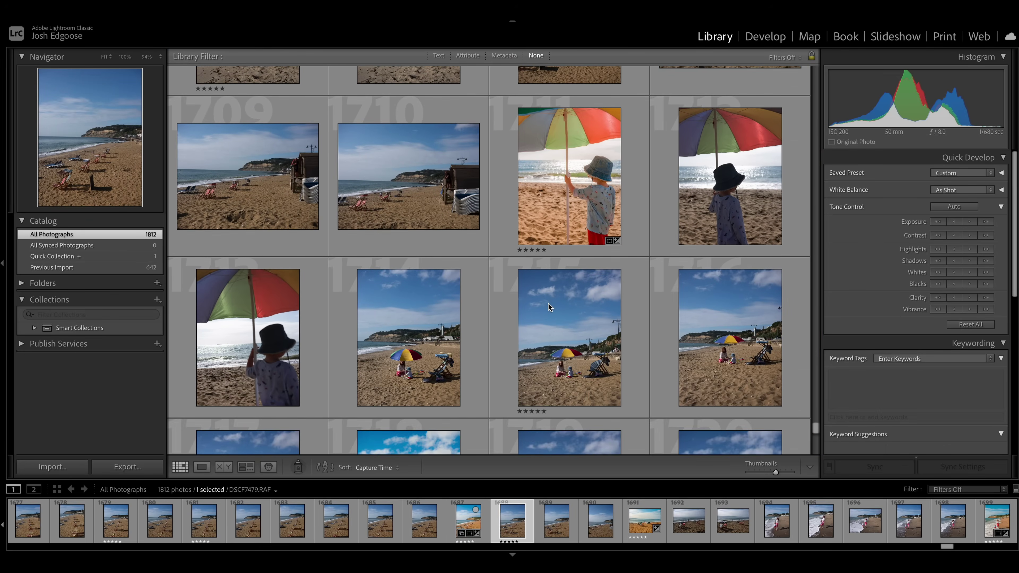
scroll(548, 303, down, 12)
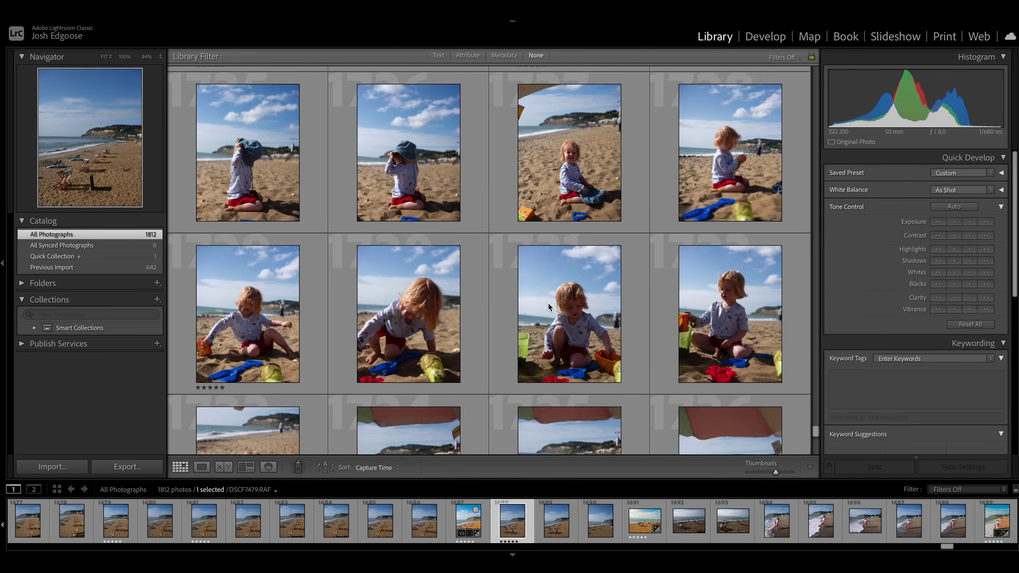
scroll(548, 304, down, 8)
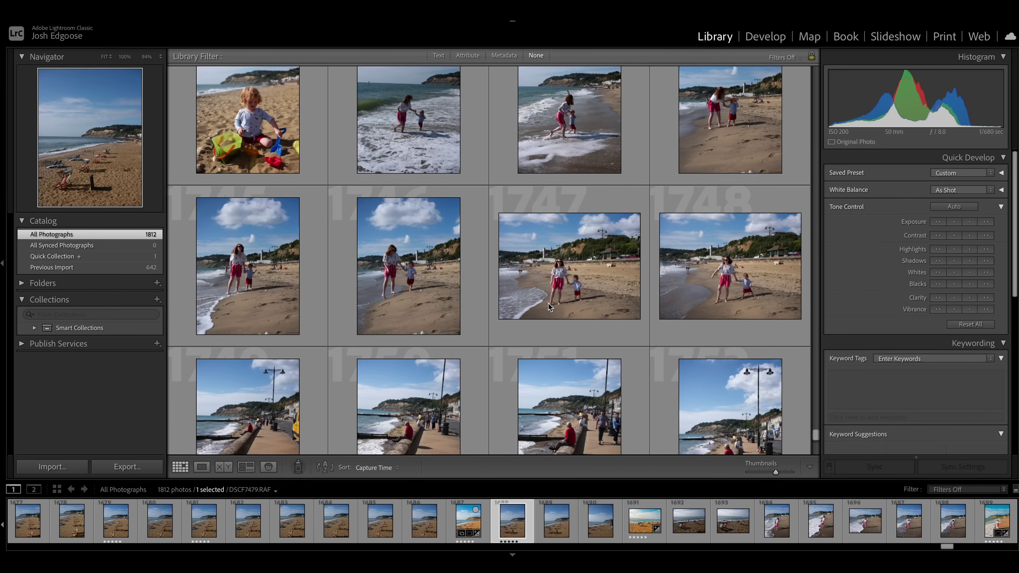
scroll(548, 306, down, 1)
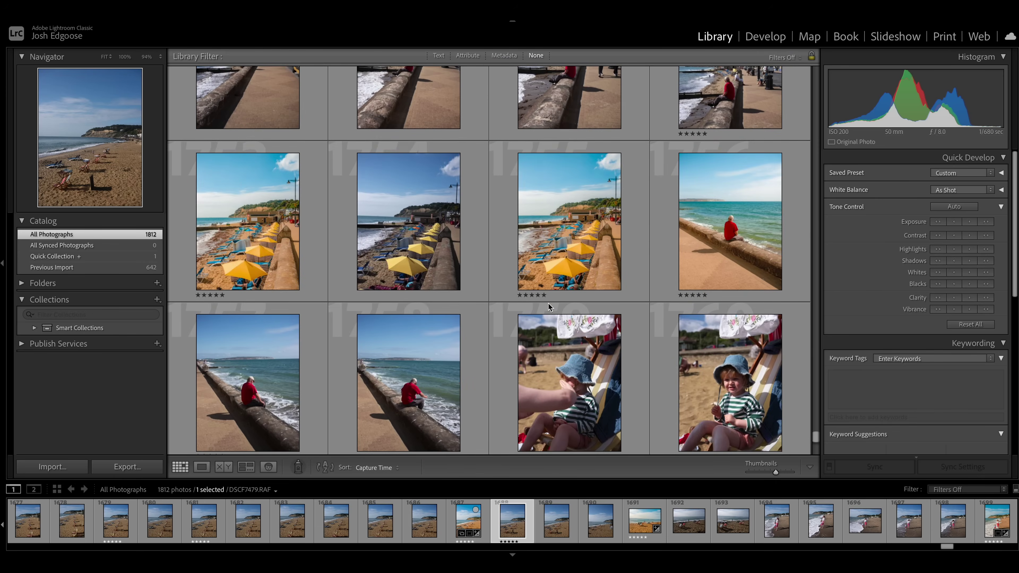
Step: Open the yellow-umbrella photo in Develop, level its horizon, lift shadows and set exposure +0.35
double_click(388, 213)
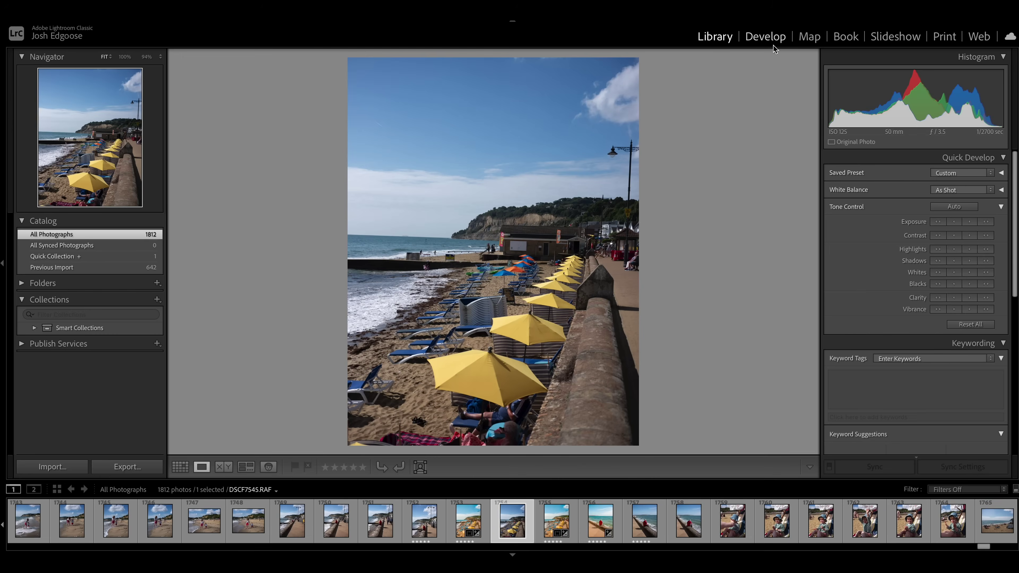
click(772, 44)
click(887, 168)
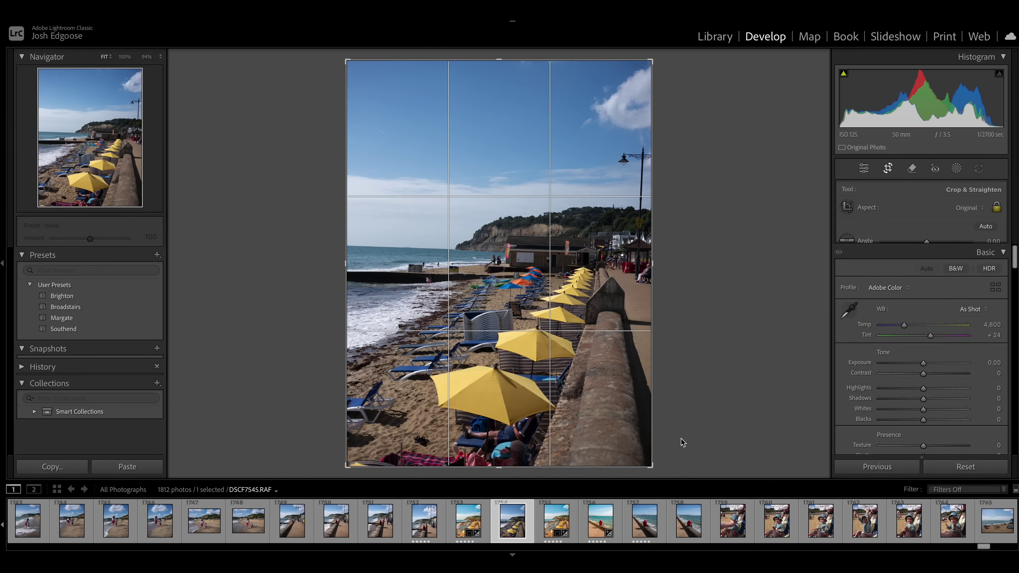
drag(683, 442, 690, 442)
key(Return)
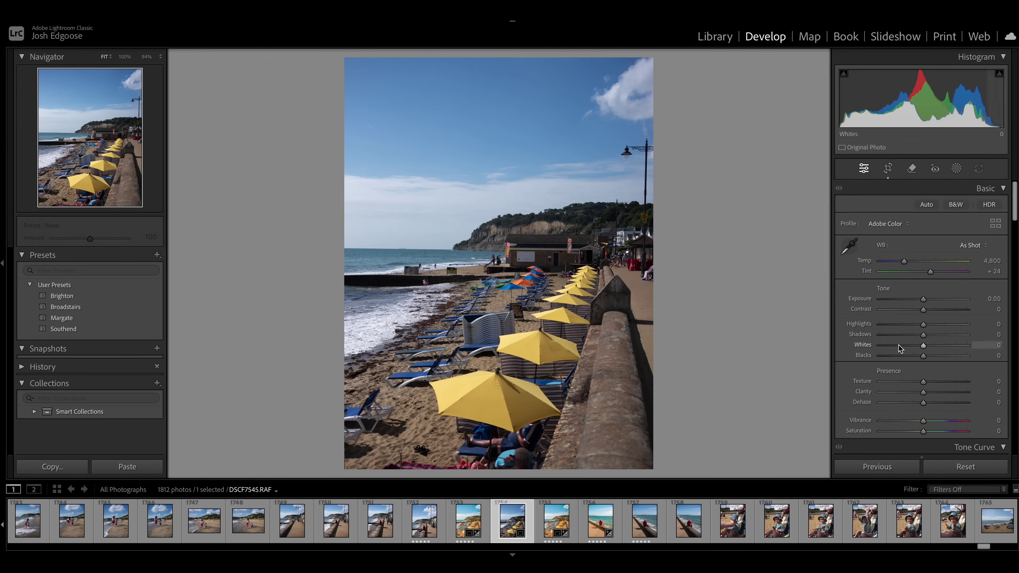
drag(923, 335, 957, 340)
drag(923, 299, 927, 302)
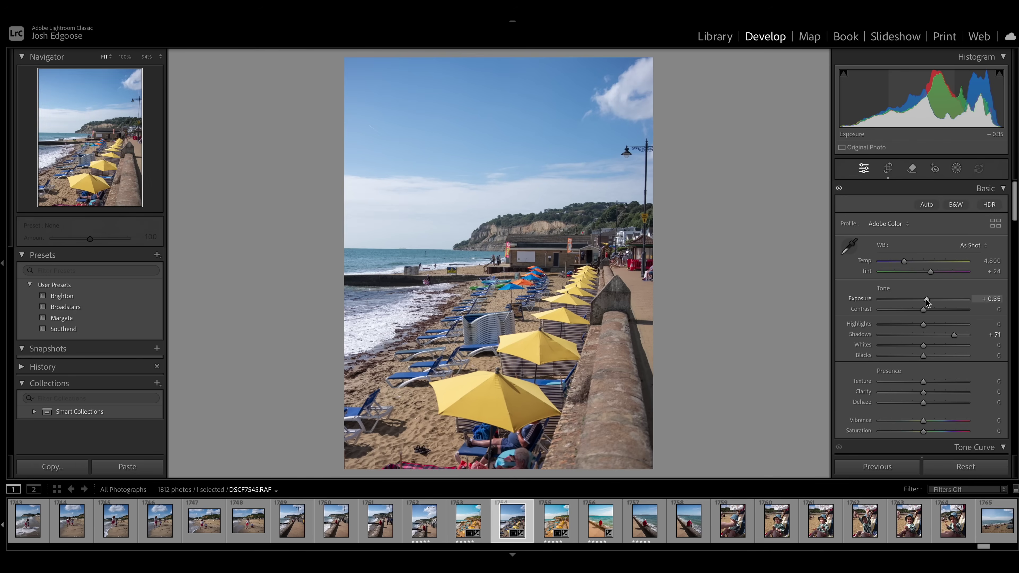
Step: Apply the Camera ASTIA/Soft profile and boost vibrance to +59
click(995, 224)
click(964, 282)
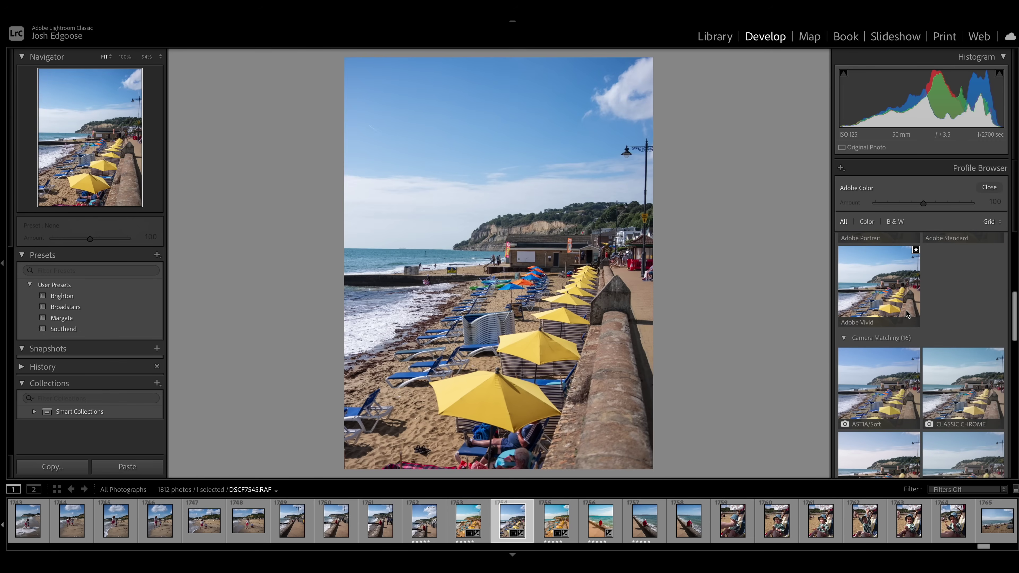
click(897, 392)
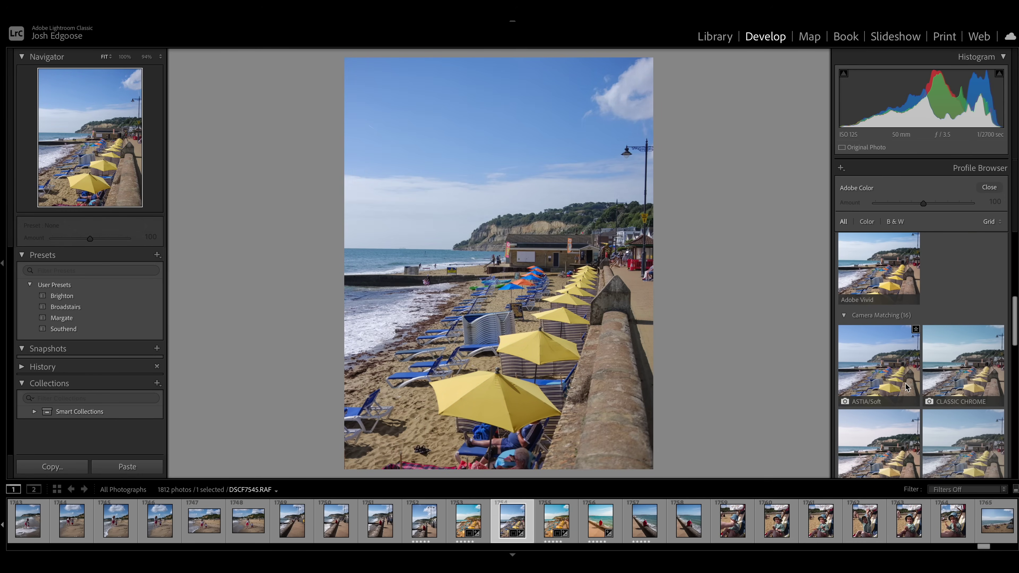
click(897, 382)
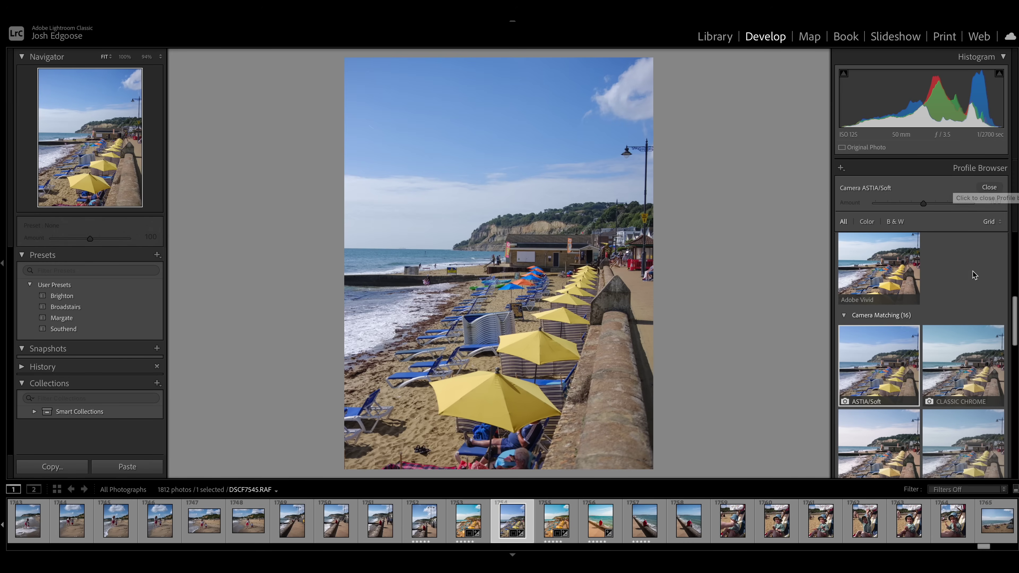
click(989, 188)
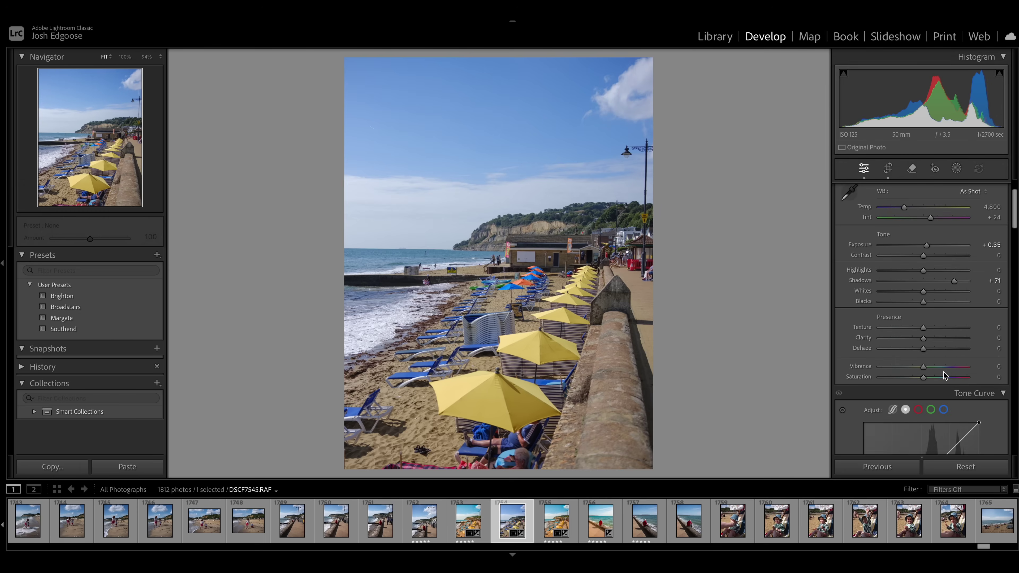
drag(923, 367, 949, 367)
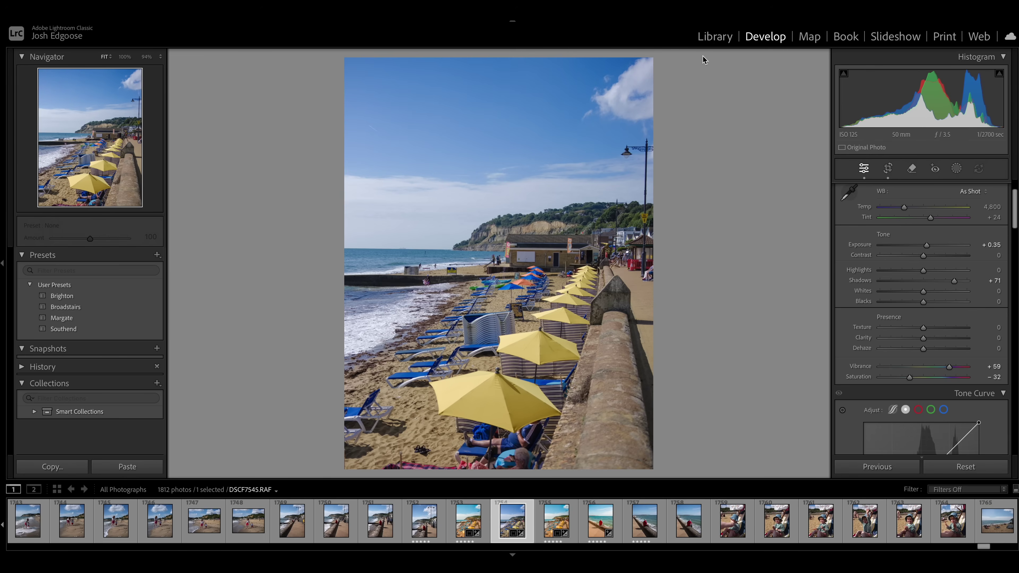
Step: Return to the Library grid and scroll until thumbnails 1017–1024 are in view
click(713, 37)
key(g)
scroll(554, 197, down, 5)
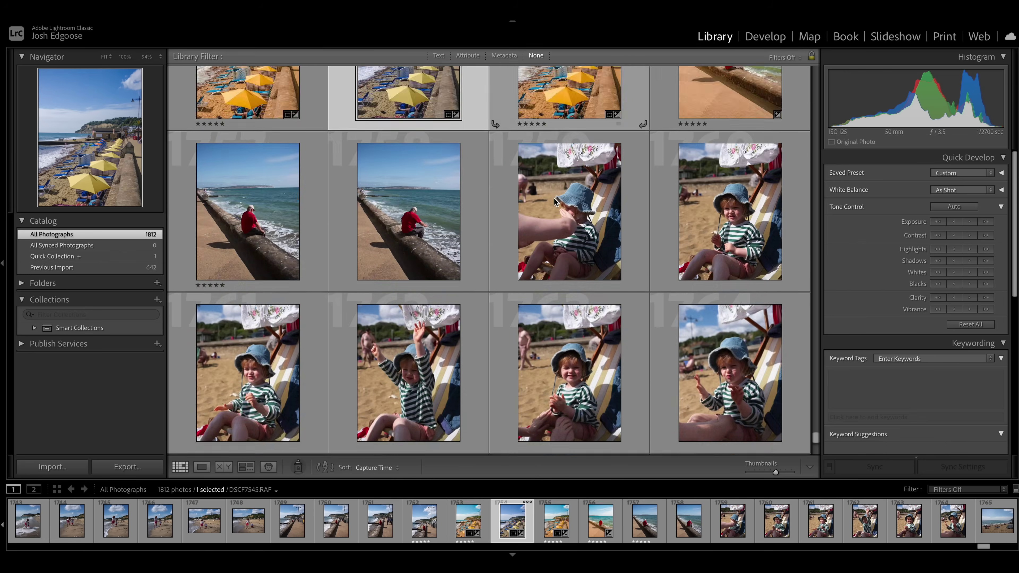
scroll(554, 197, down, 10)
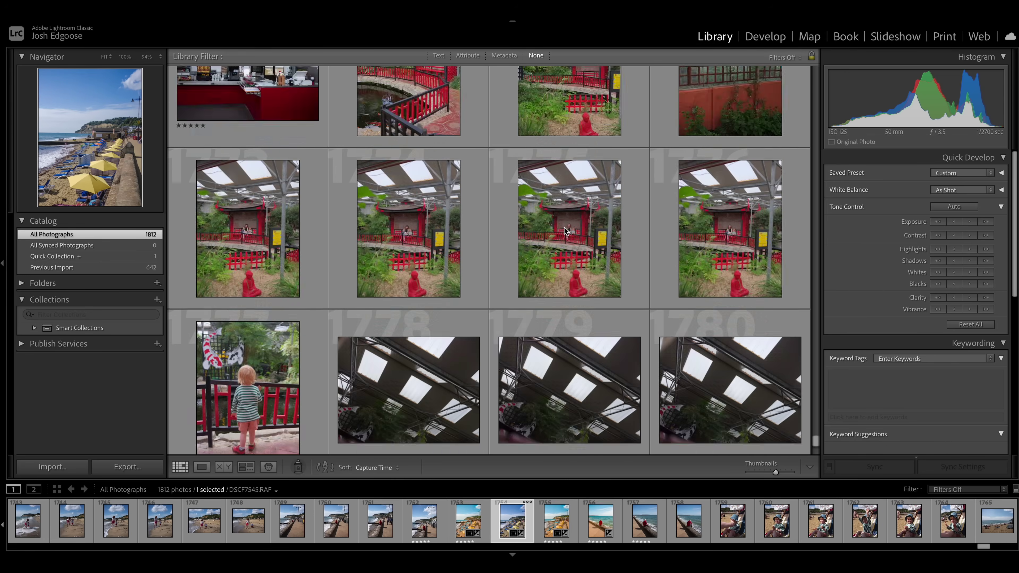
scroll(572, 252, up, 20)
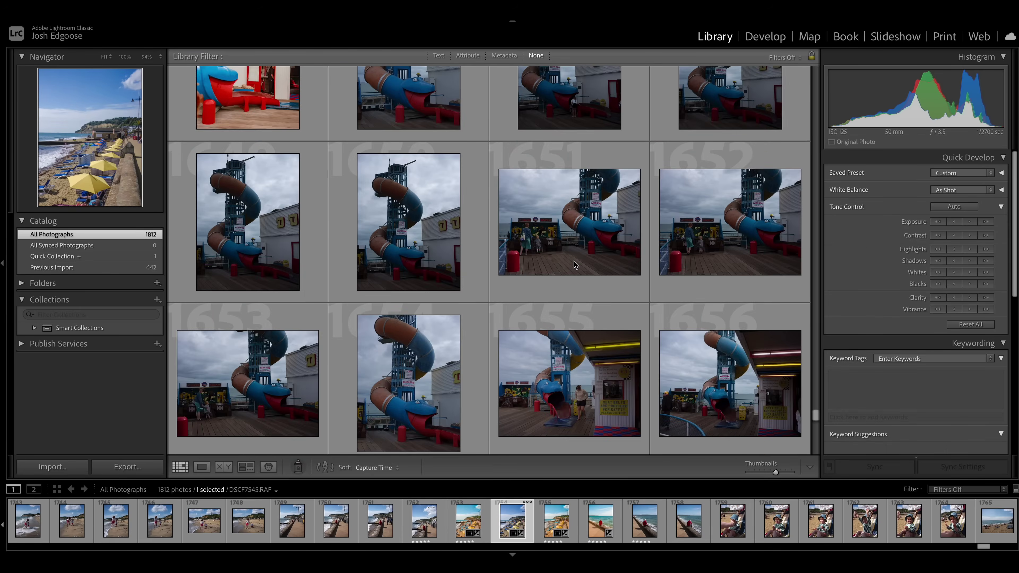
scroll(575, 267, up, 20)
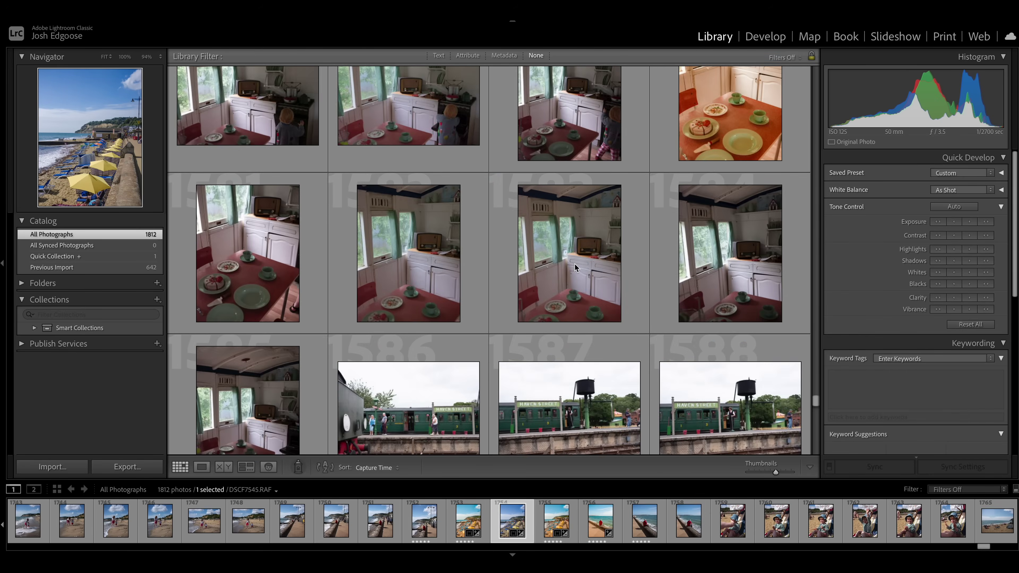
scroll(575, 267, up, 20)
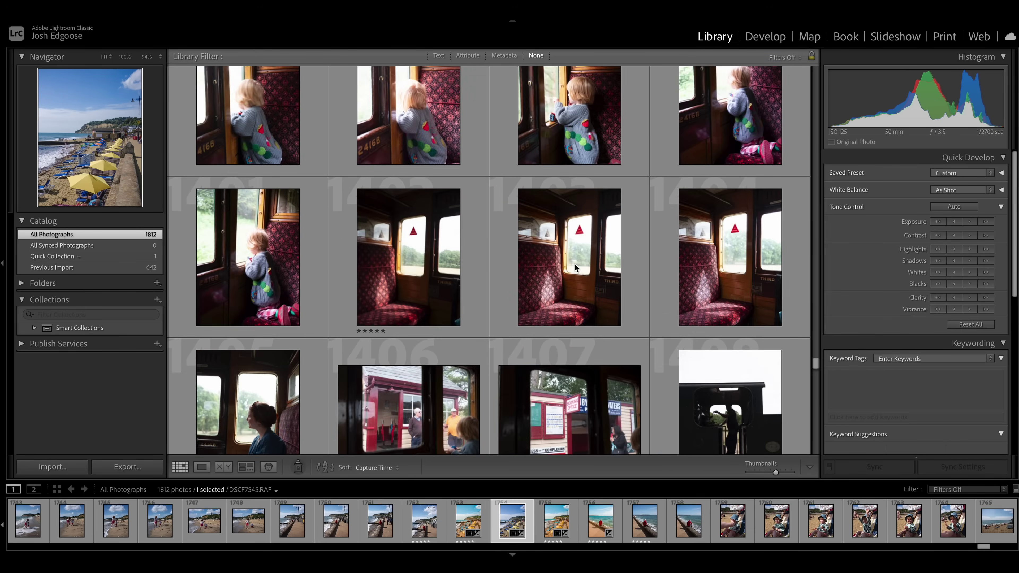
scroll(575, 267, up, 20)
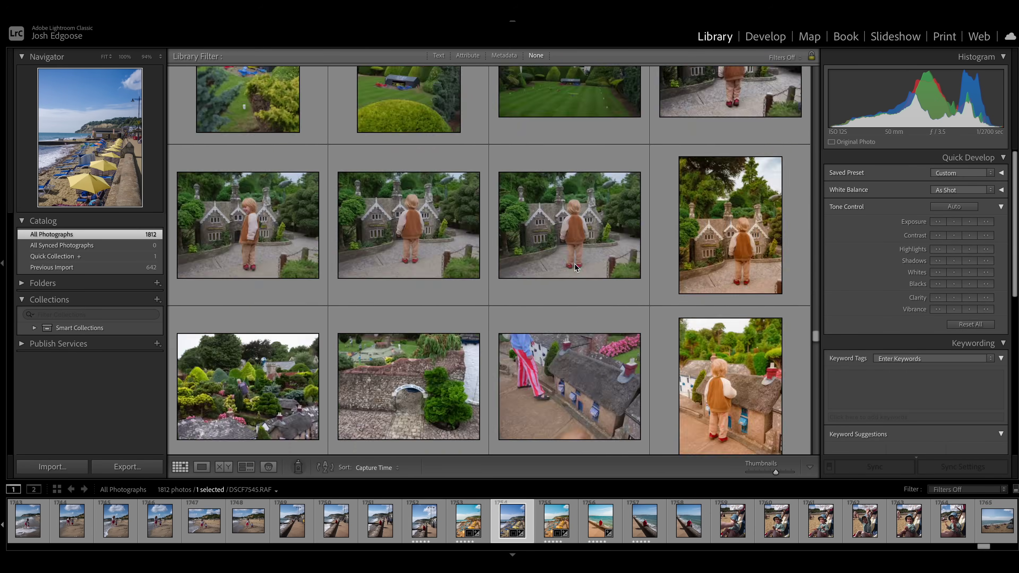
scroll(576, 268, up, 20)
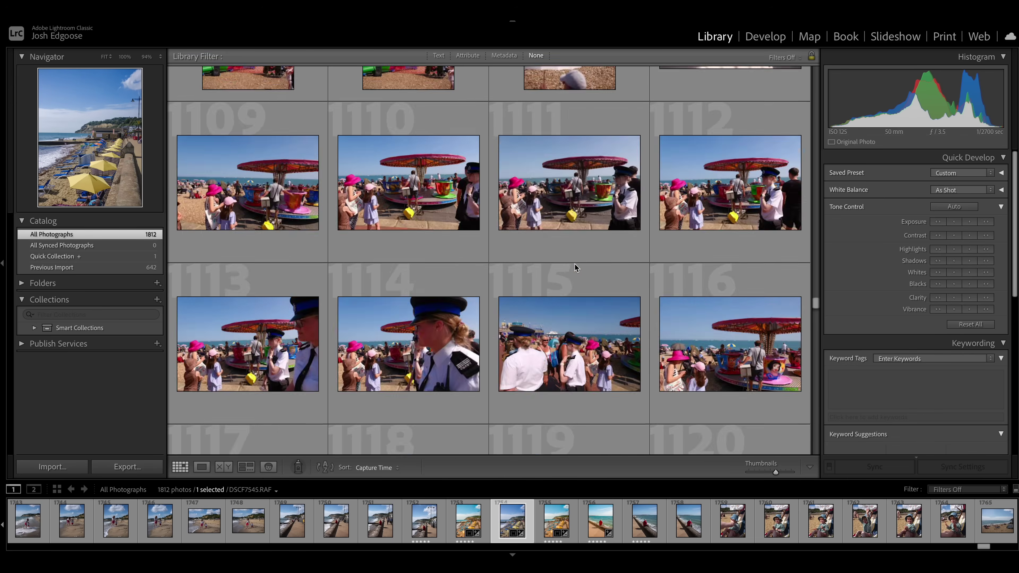
scroll(575, 267, up, 15)
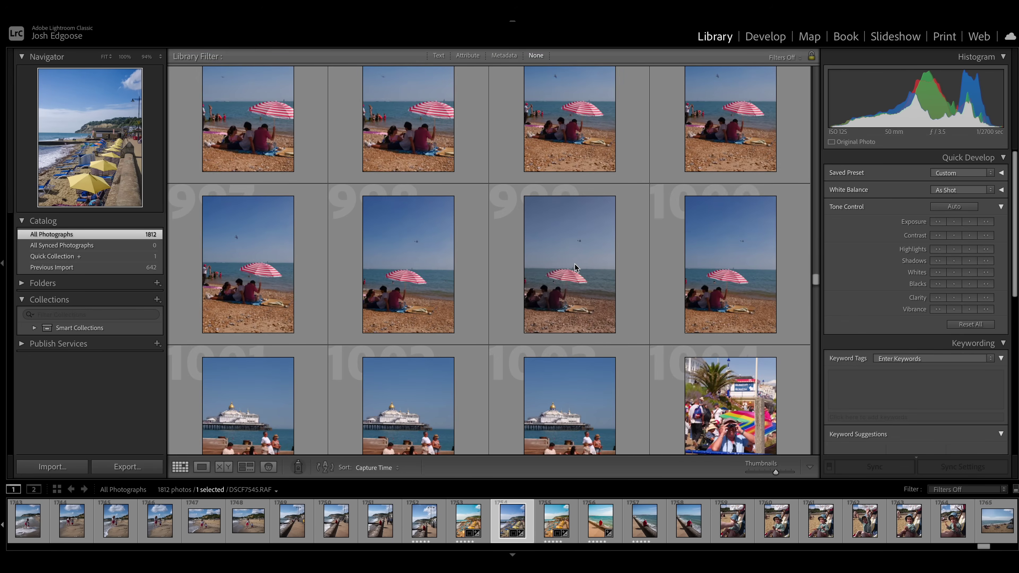
scroll(575, 267, down, 10)
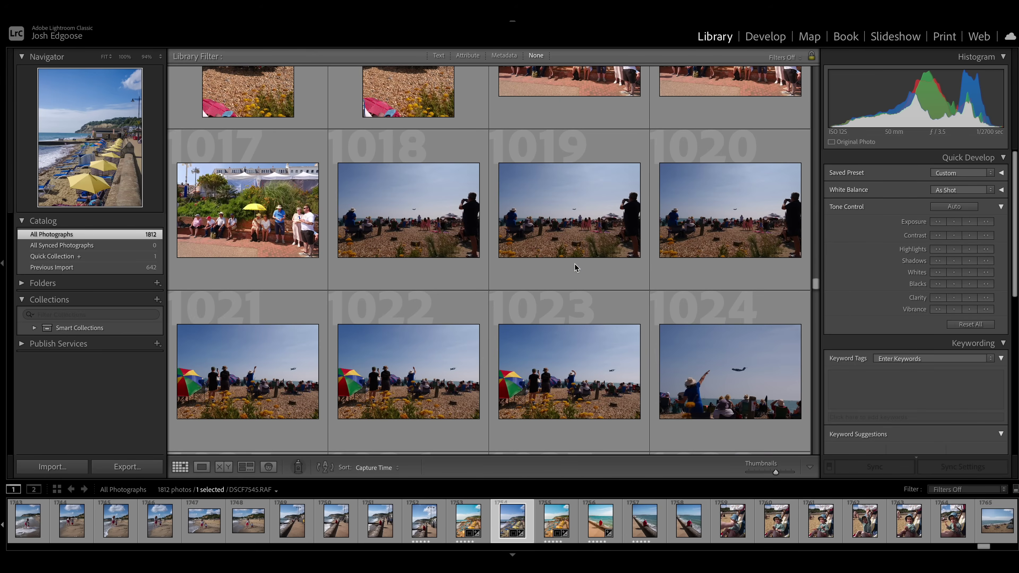
scroll(576, 267, down, 2)
Step: Open photo 1023 in Develop, auto-level and rotate to -0.70, then brighten exposure and set vibrance +58
double_click(565, 328)
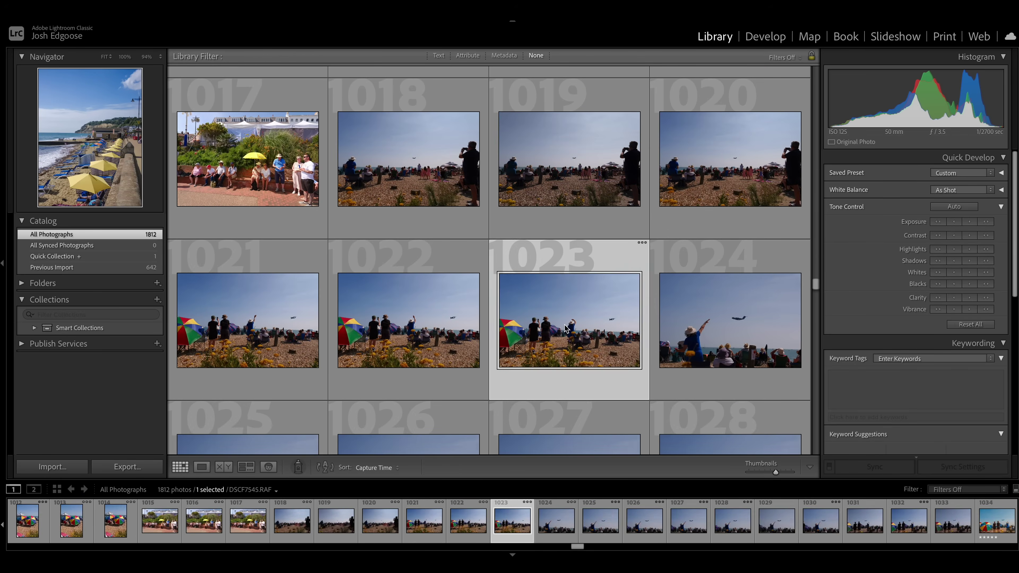
click(765, 36)
click(889, 168)
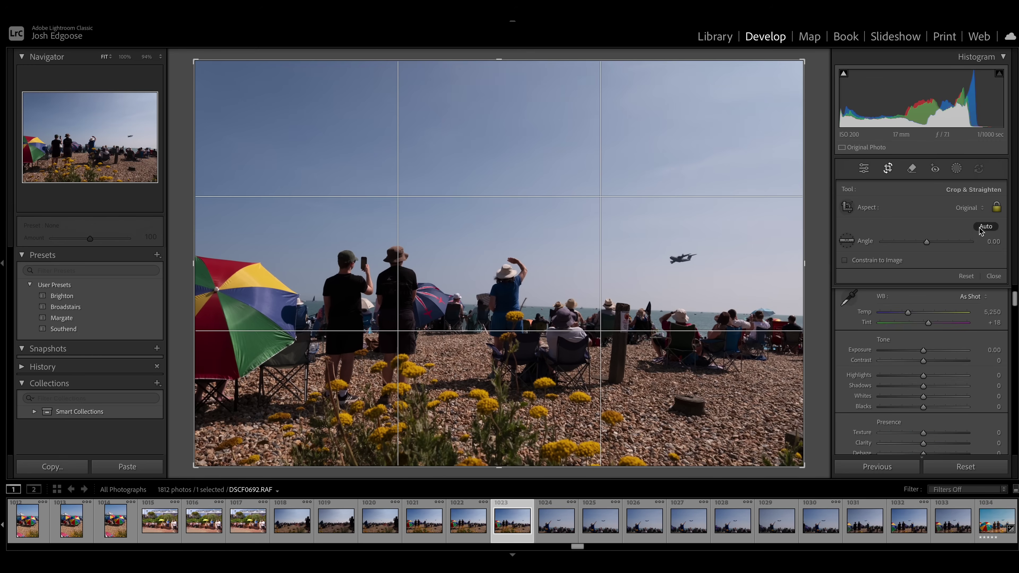
click(983, 227)
drag(821, 466, 821, 466)
key(Return)
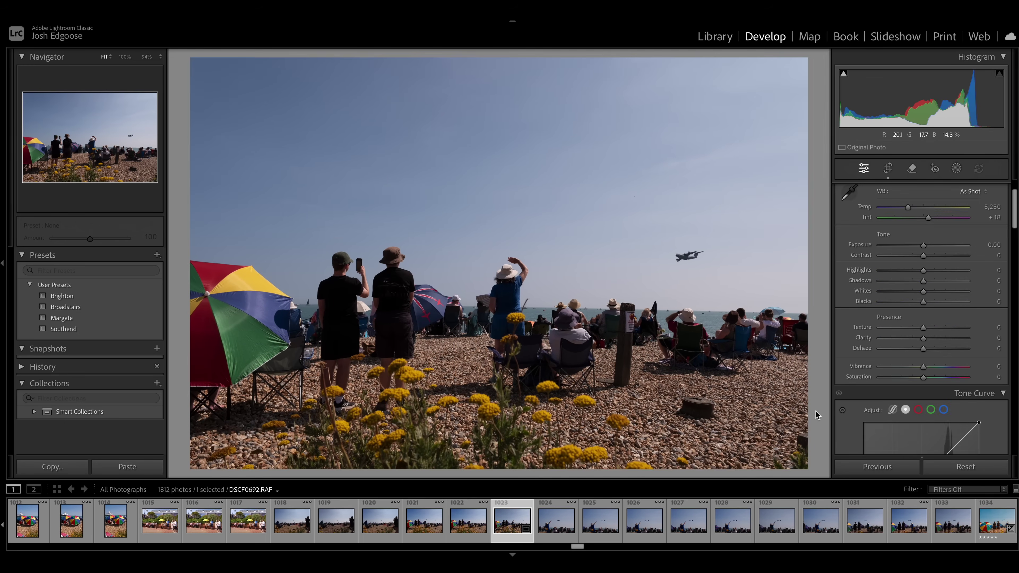
drag(923, 246, 941, 287)
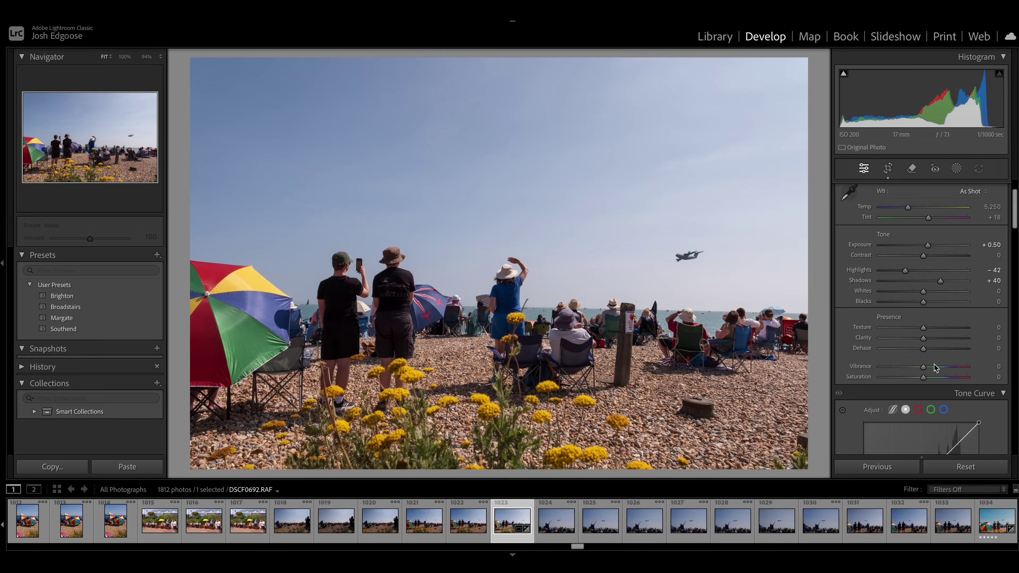
drag(923, 366, 948, 366)
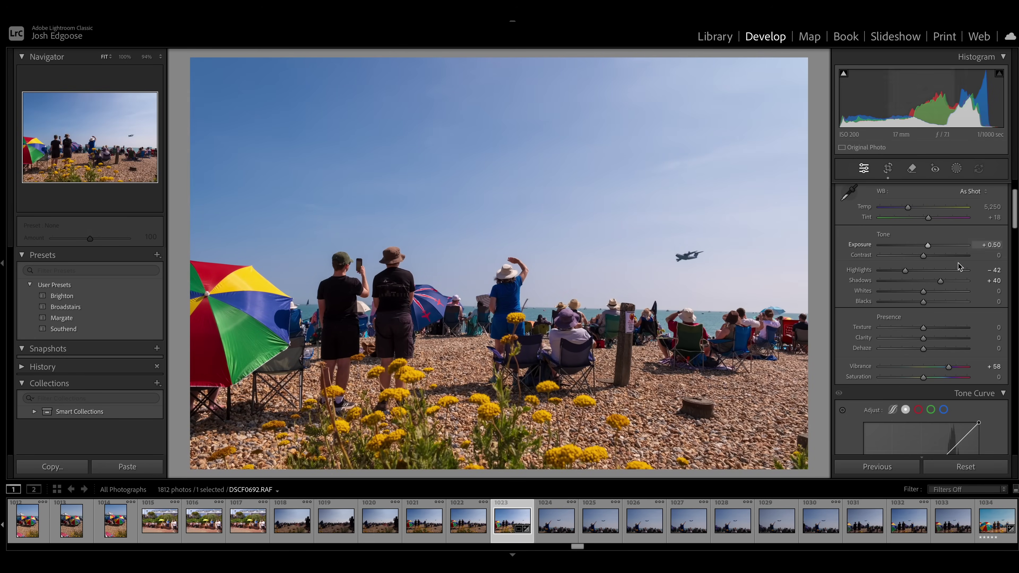
Step: Compare Classic Chrome, Eterna/Cinema and Reala Ace v2, then apply Camera Pro Neg Hi
scroll(962, 232, up, 2)
click(995, 228)
scroll(939, 329, down, 3)
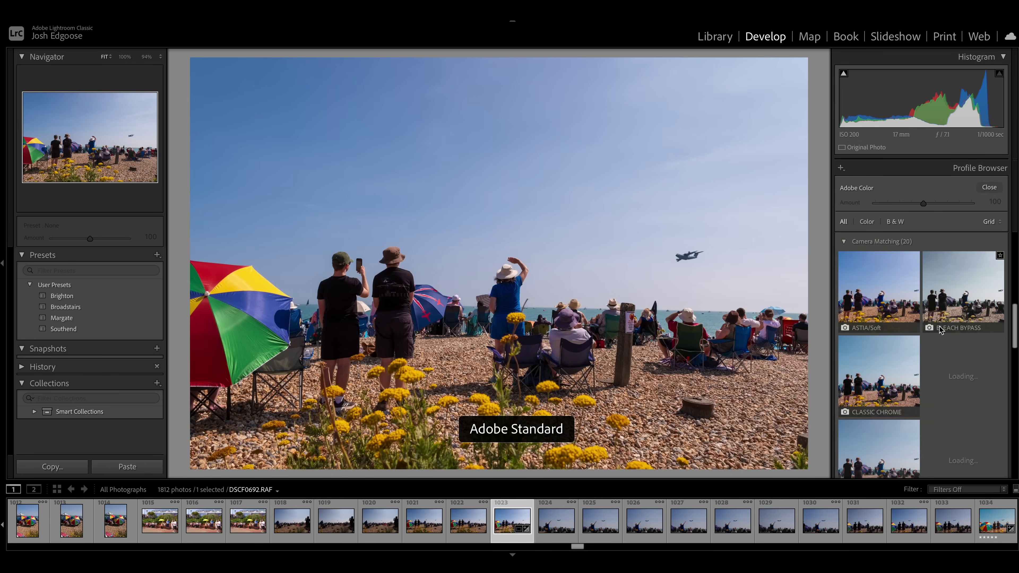
scroll(940, 330, down, 4)
click(881, 385)
scroll(881, 385, down, 1)
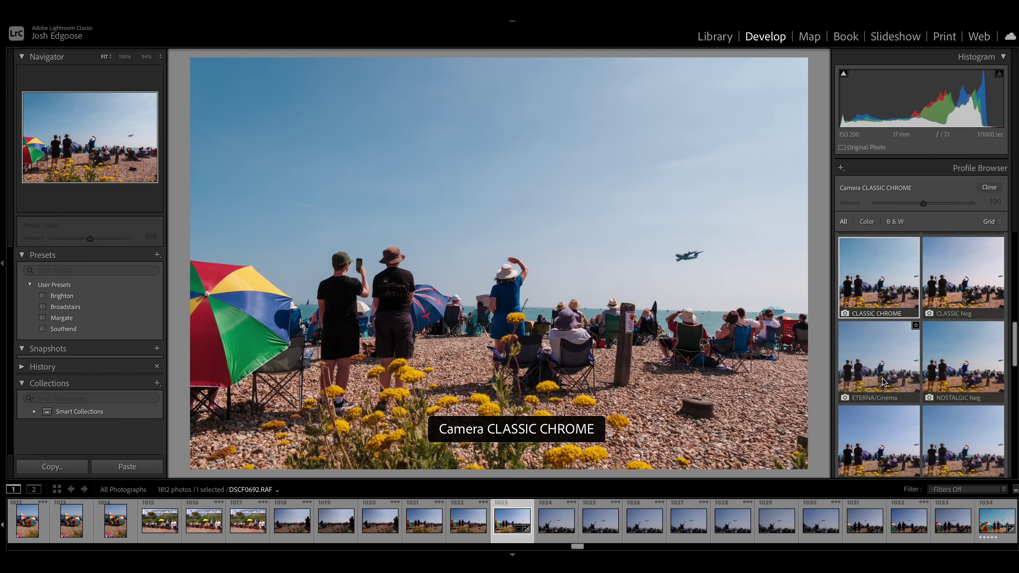
click(879, 445)
scroll(891, 382, down, 4)
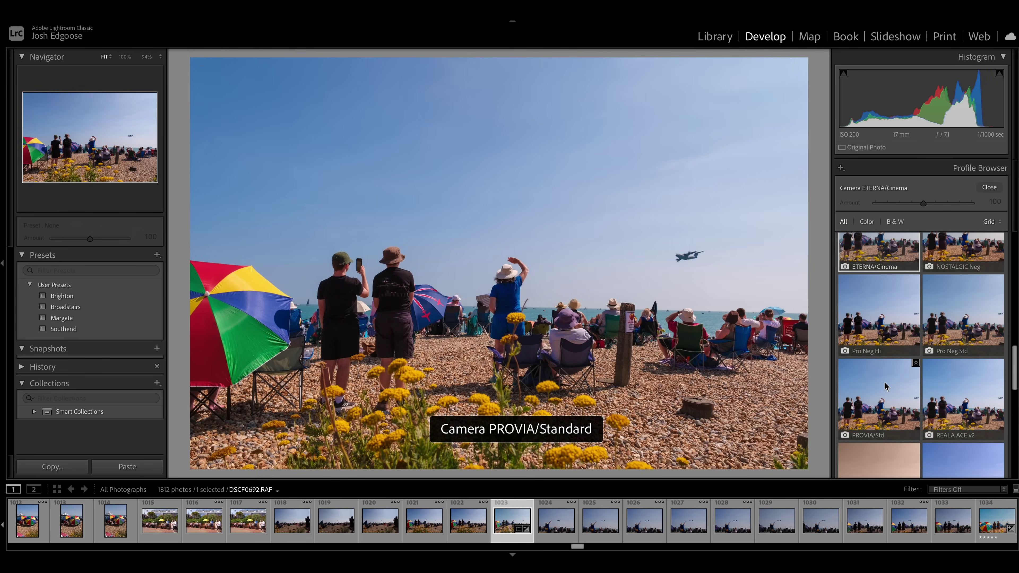
click(963, 398)
click(895, 341)
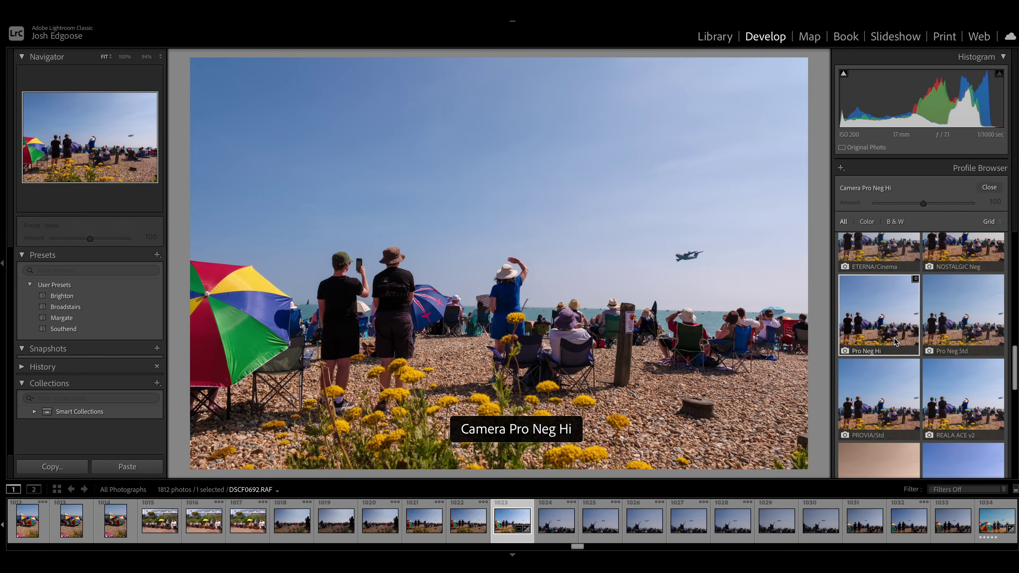
click(987, 188)
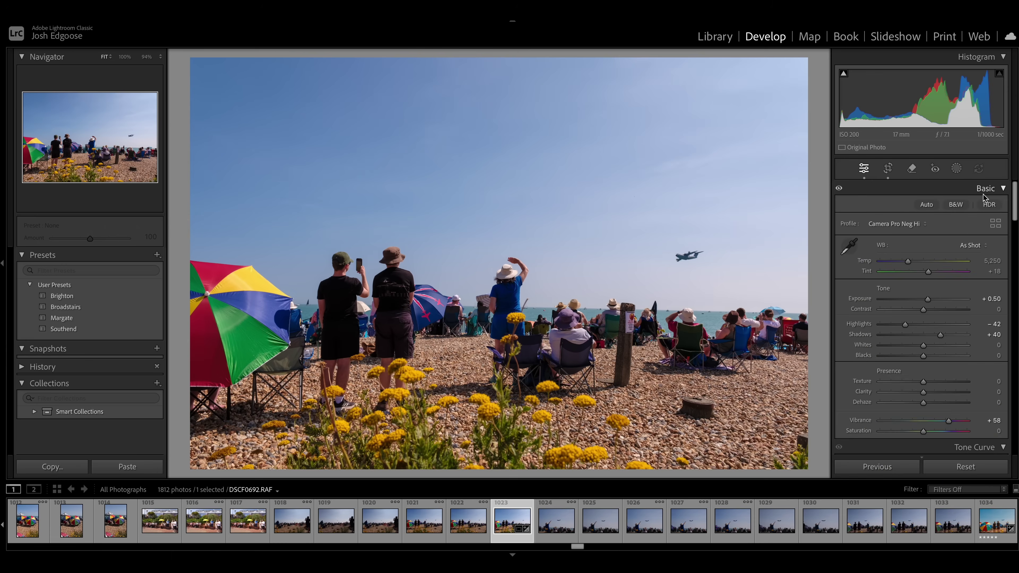
Step: Recheck the straightened crop and return to the Library thumbnail grid
click(893, 175)
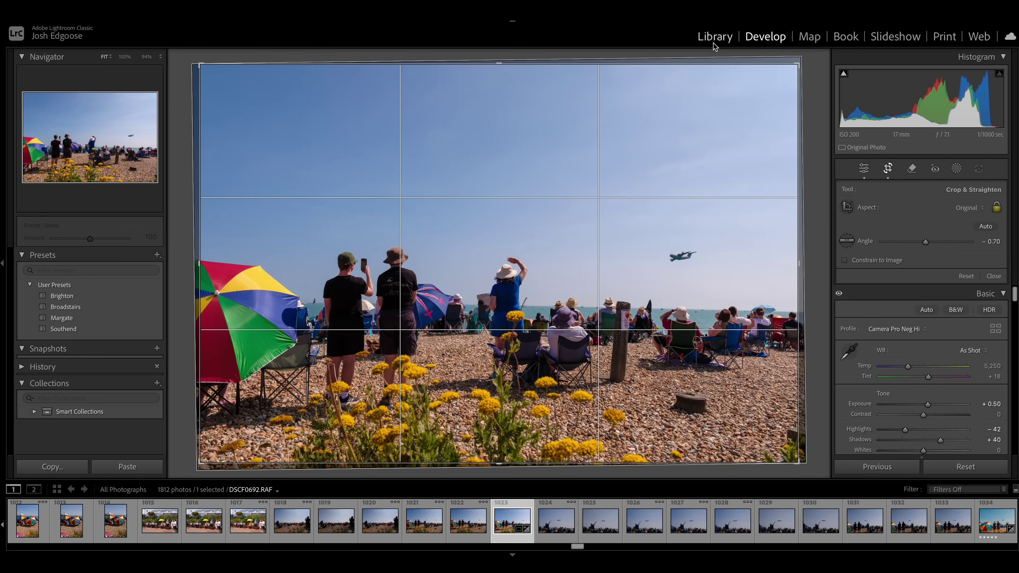
click(714, 37)
key(g)
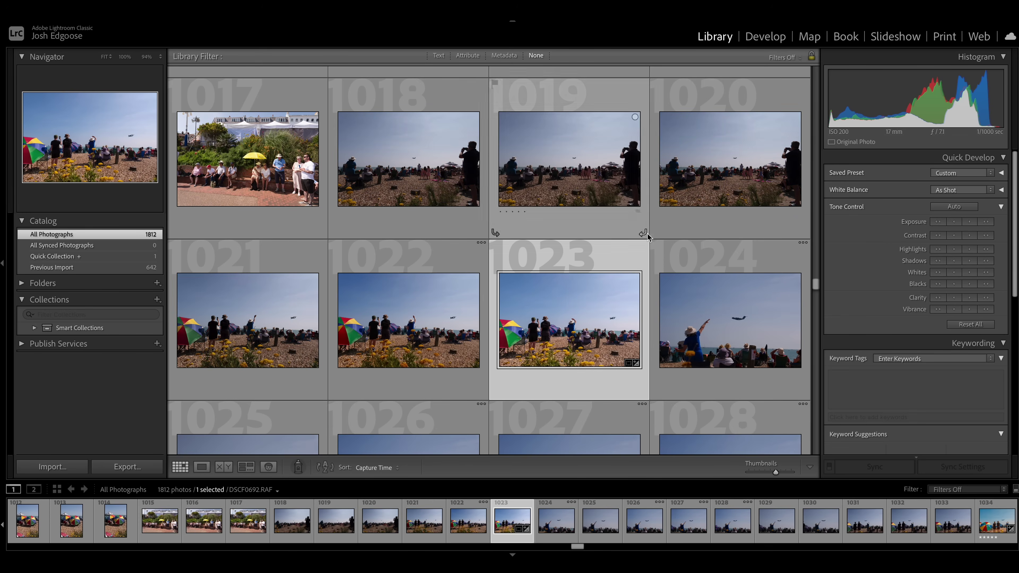
Step: Scroll the grid past photo 1023 down to the air-show rows 1033–1044
scroll(673, 209, down, 3)
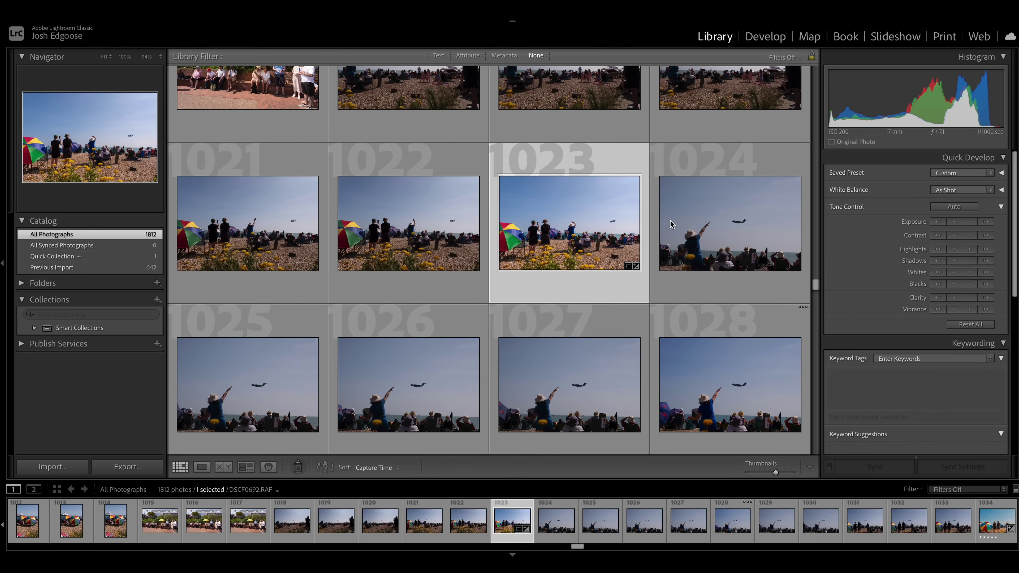
scroll(670, 222, down, 4)
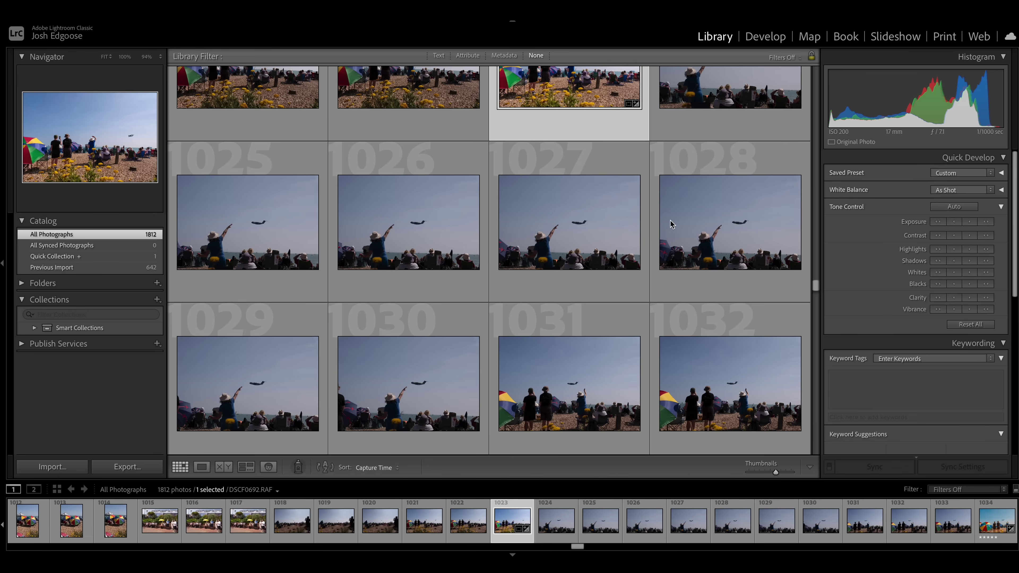
scroll(670, 224, down, 4)
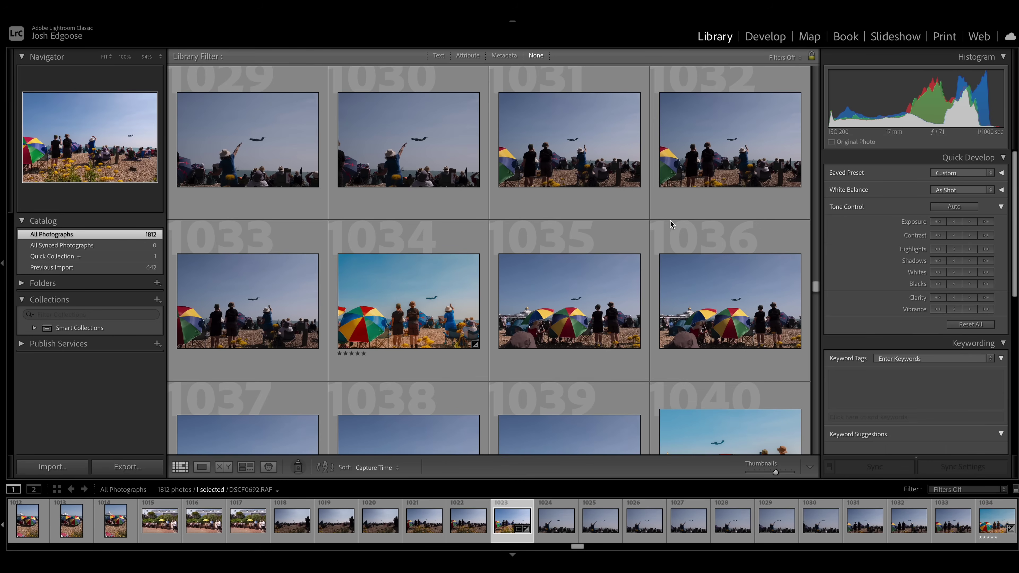
scroll(670, 220, down, 2)
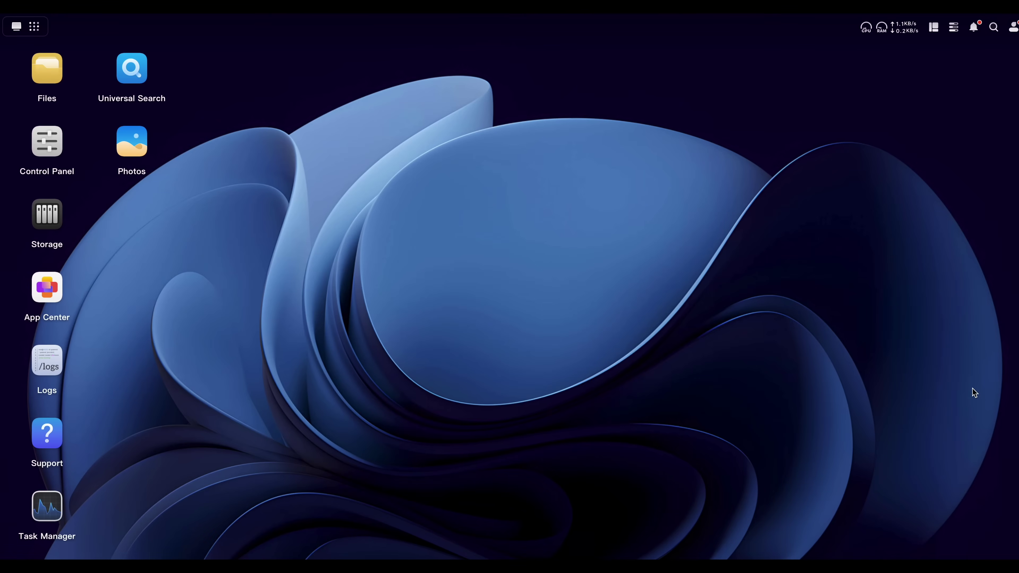
Step: Launch UGREEN Photos and scroll through the date-grouped Personal Library timeline
click(141, 146)
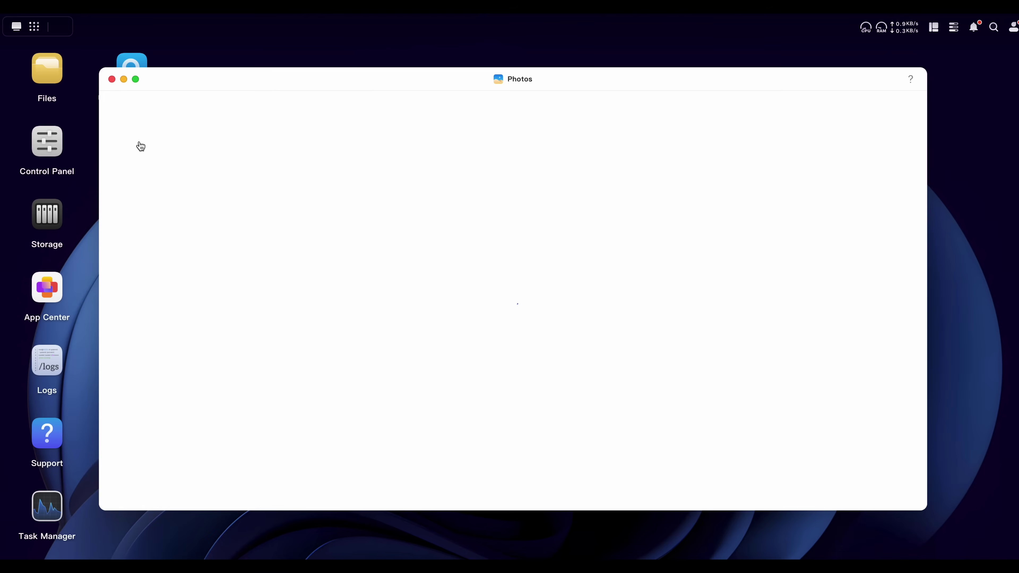
scroll(286, 273, down, 10)
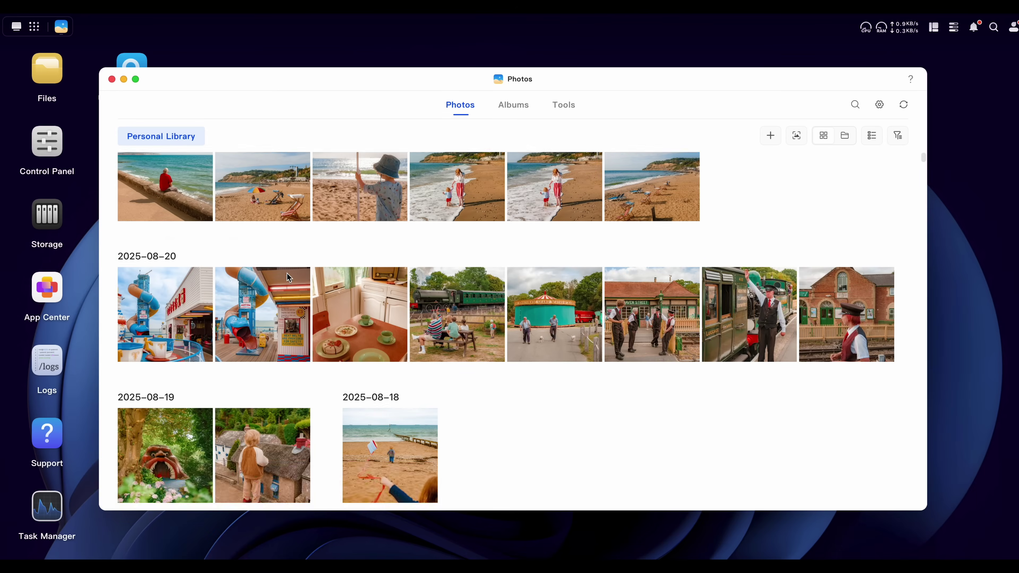
scroll(288, 277, down, 10)
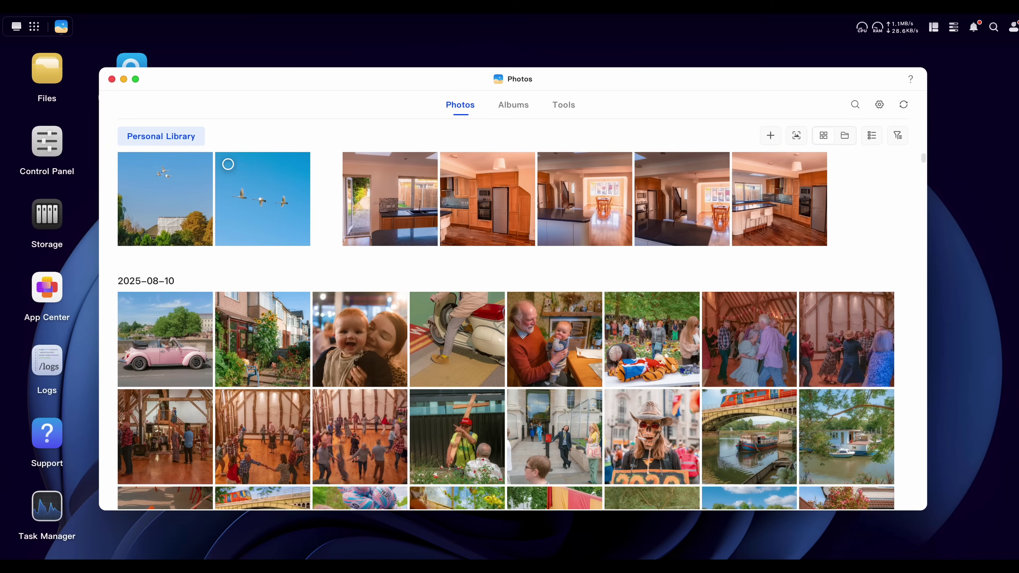
scroll(287, 277, down, 5)
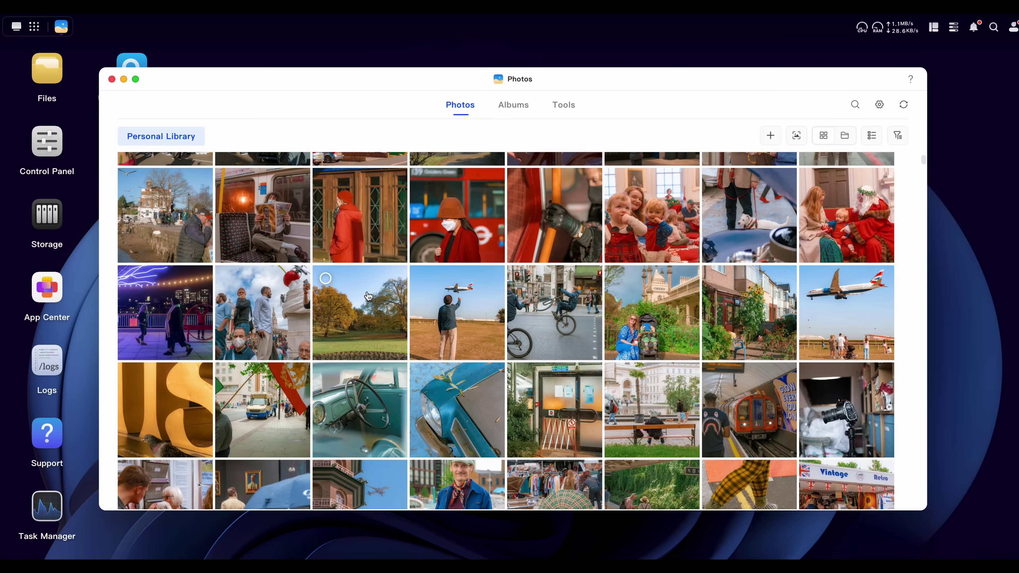
scroll(377, 327, up, 20)
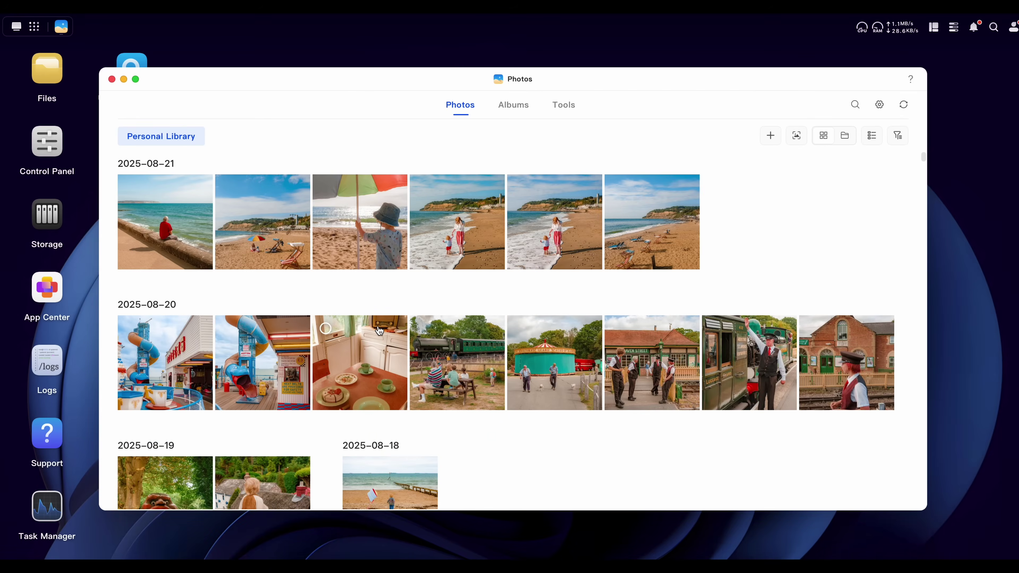
scroll(379, 330, down, 3)
scroll(494, 369, up, 3)
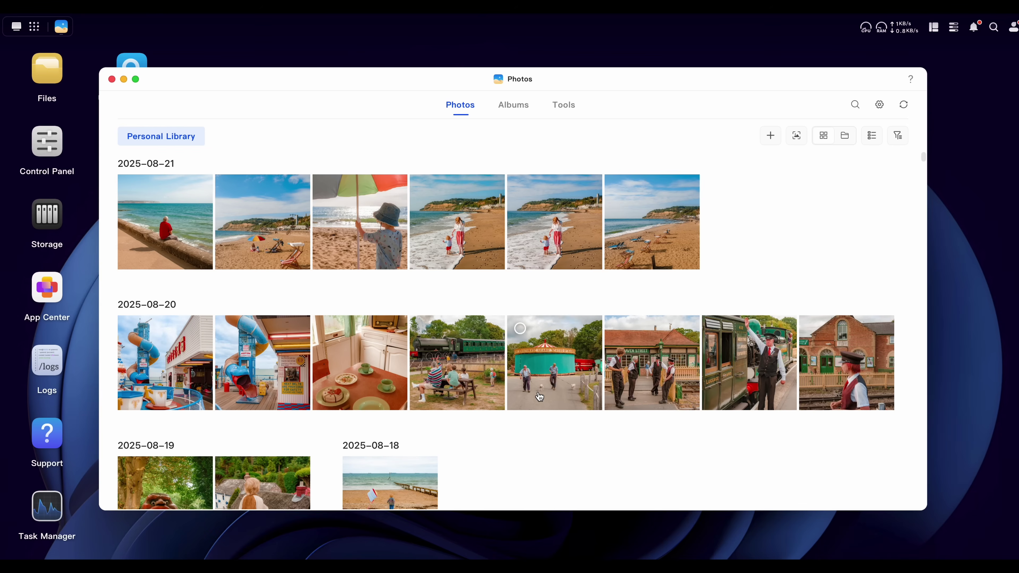
scroll(538, 396, down, 10)
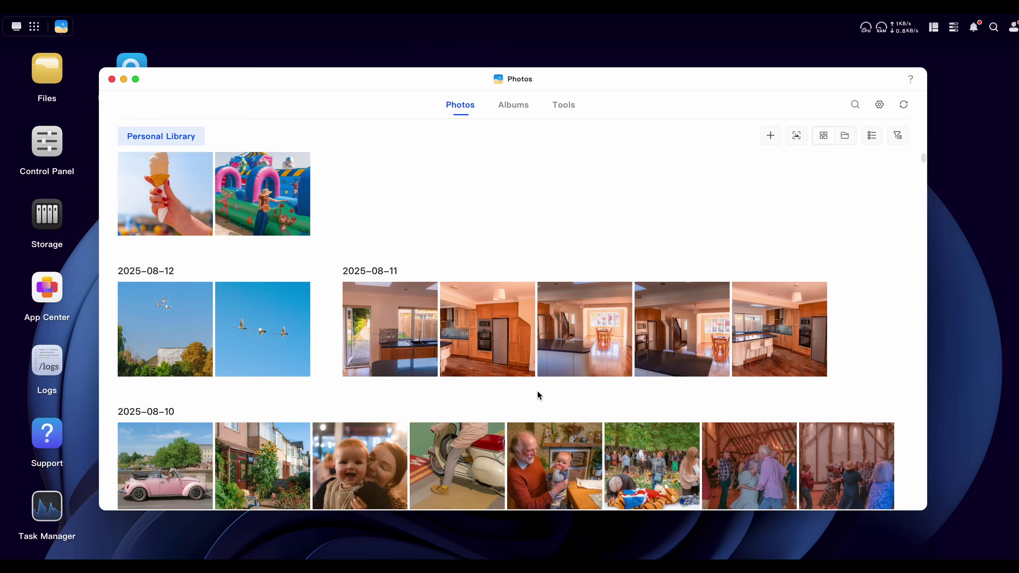
scroll(538, 396, up, 5)
scroll(538, 396, down, 15)
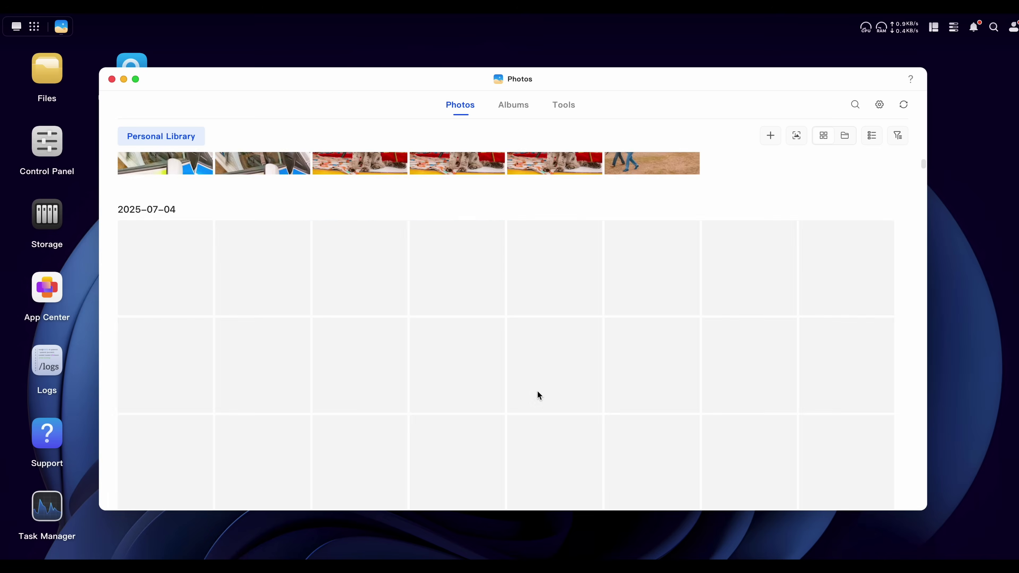
scroll(539, 395, up, 10)
scroll(539, 396, up, 8)
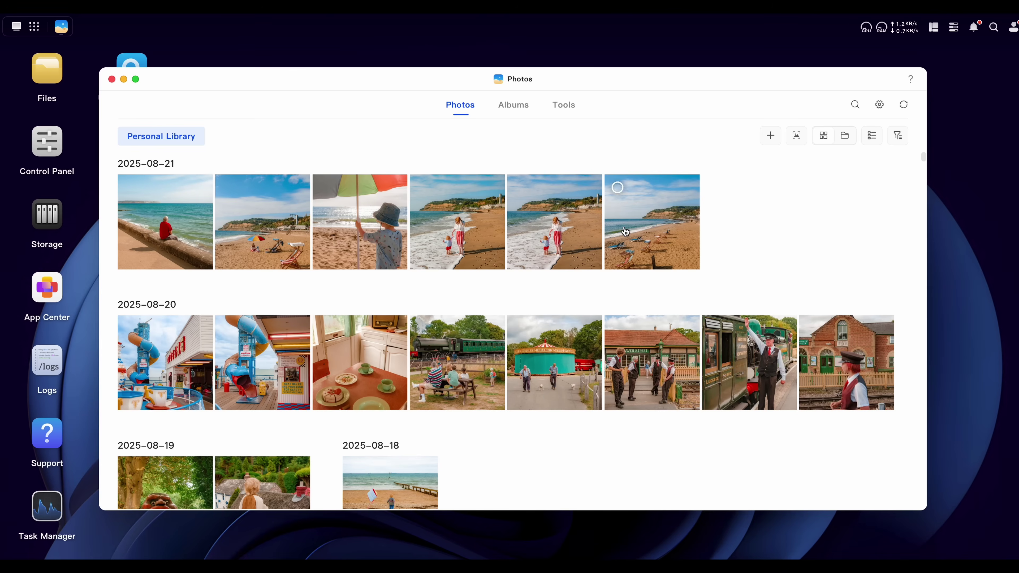
scroll(553, 360, down, 6)
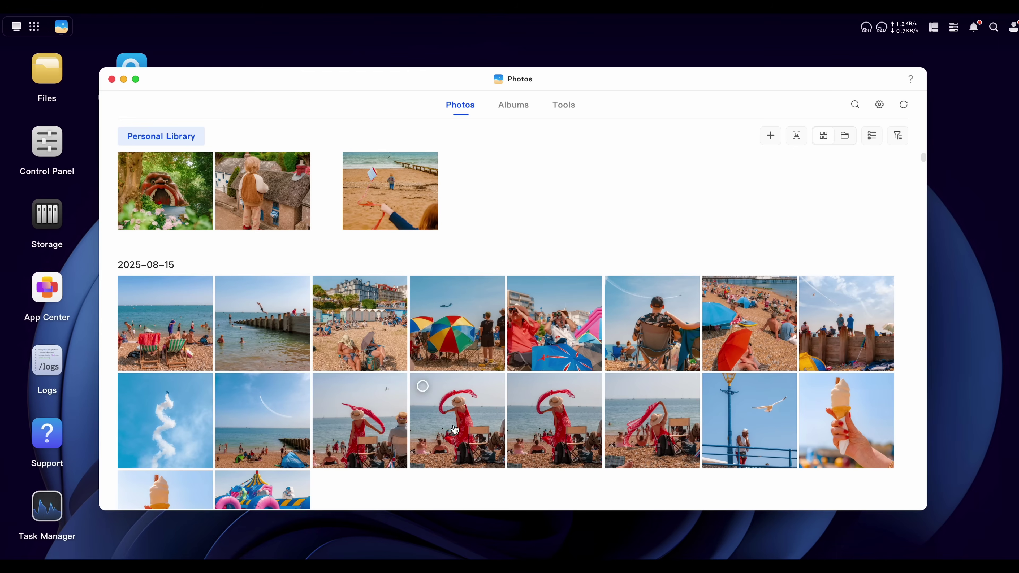
Step: View the red-scarf beach photo full size, then go to the Albums overview
click(457, 428)
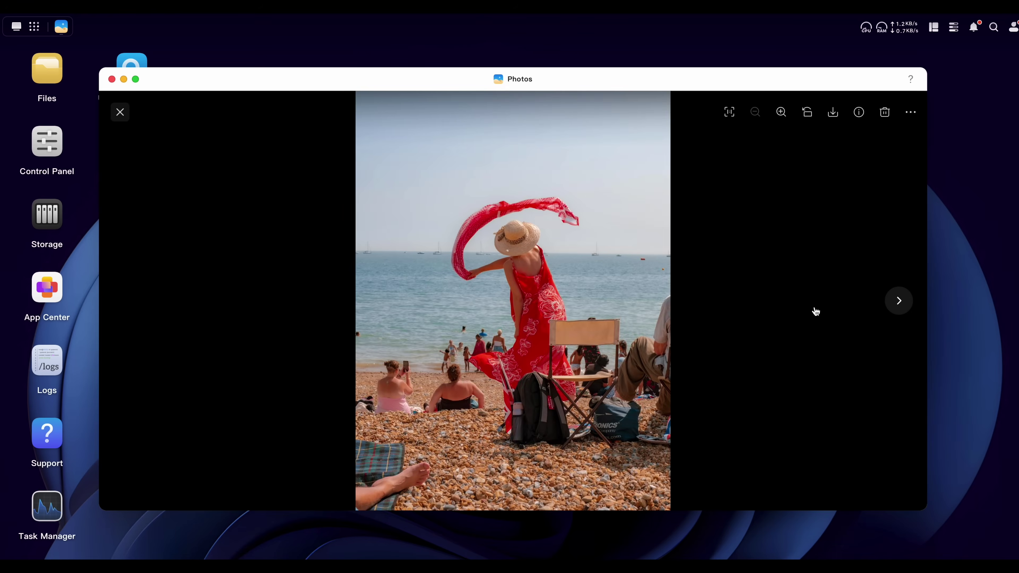
key(Escape)
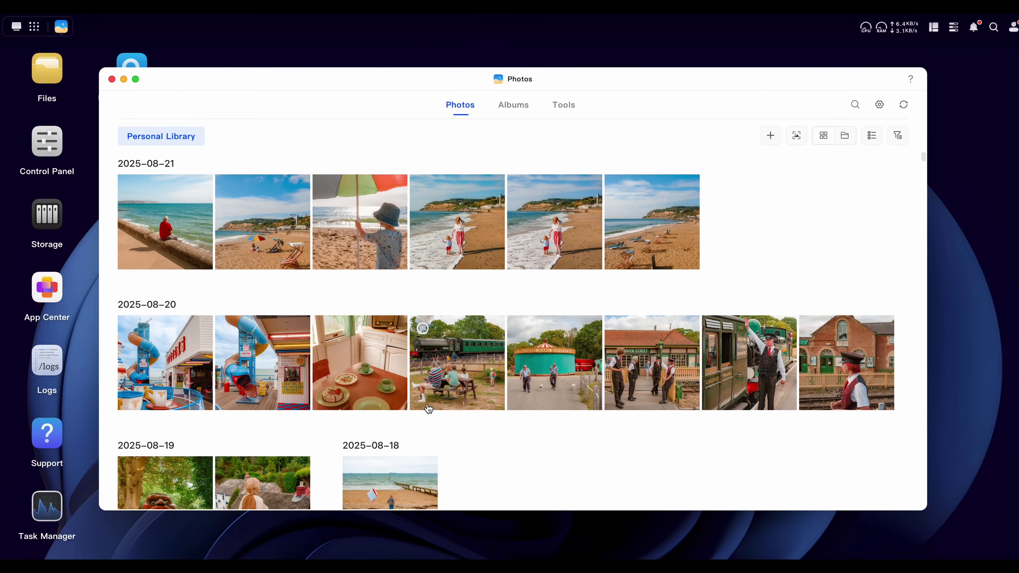
click(521, 117)
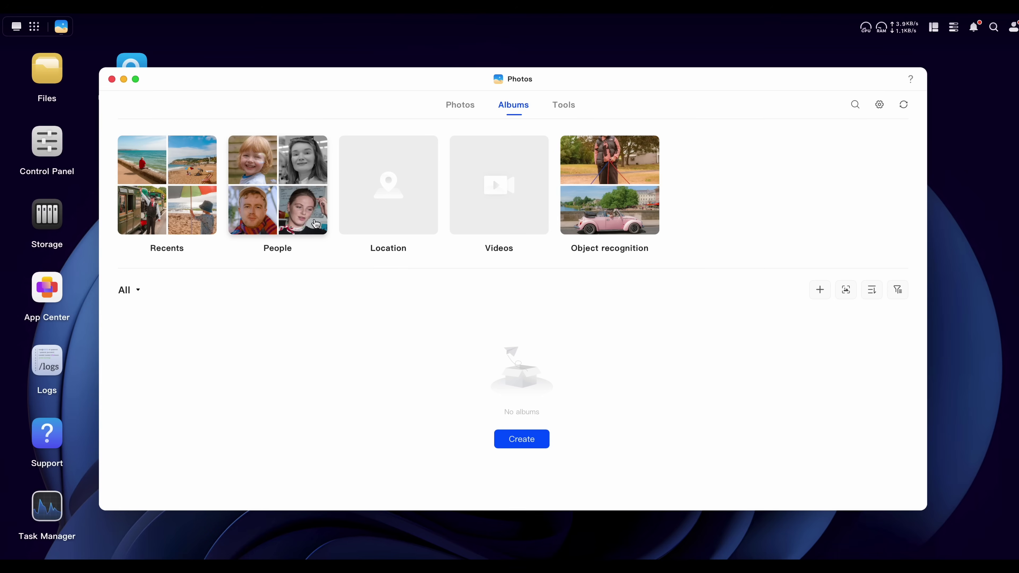
Step: Scroll through the People face groups and return to the Albums overview
click(277, 234)
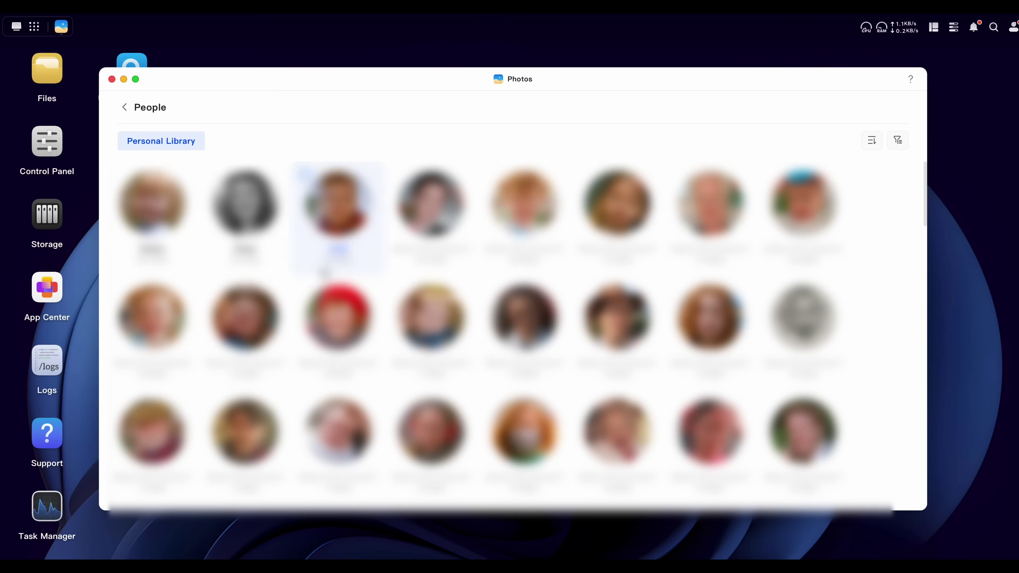
scroll(276, 370, down, 3)
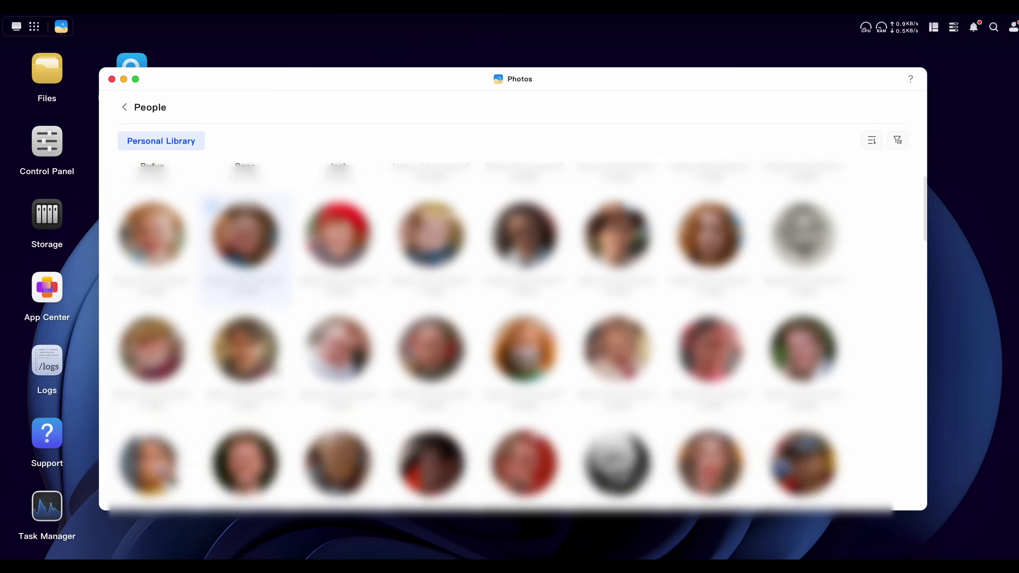
scroll(275, 370, up, 3)
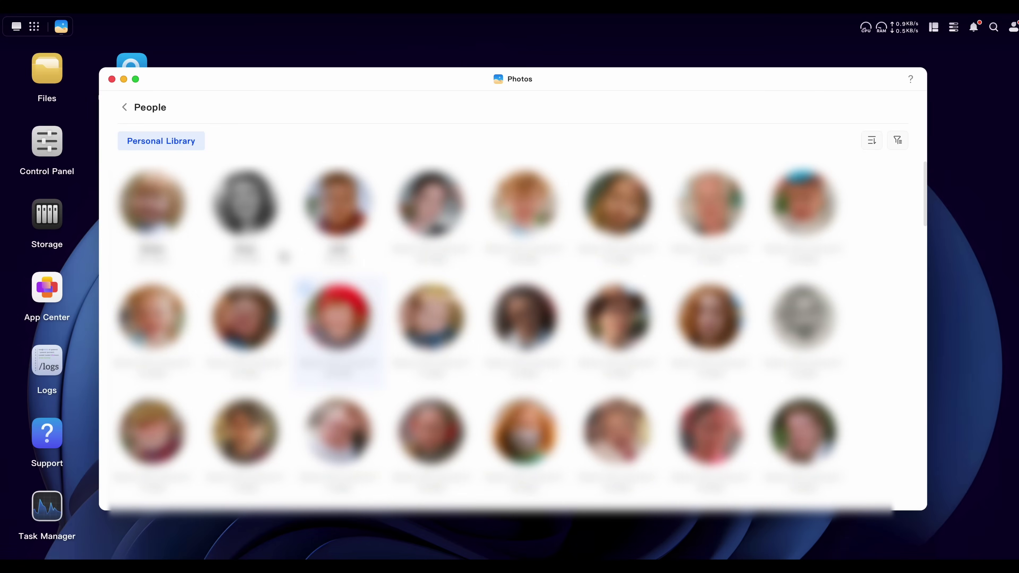
click(125, 109)
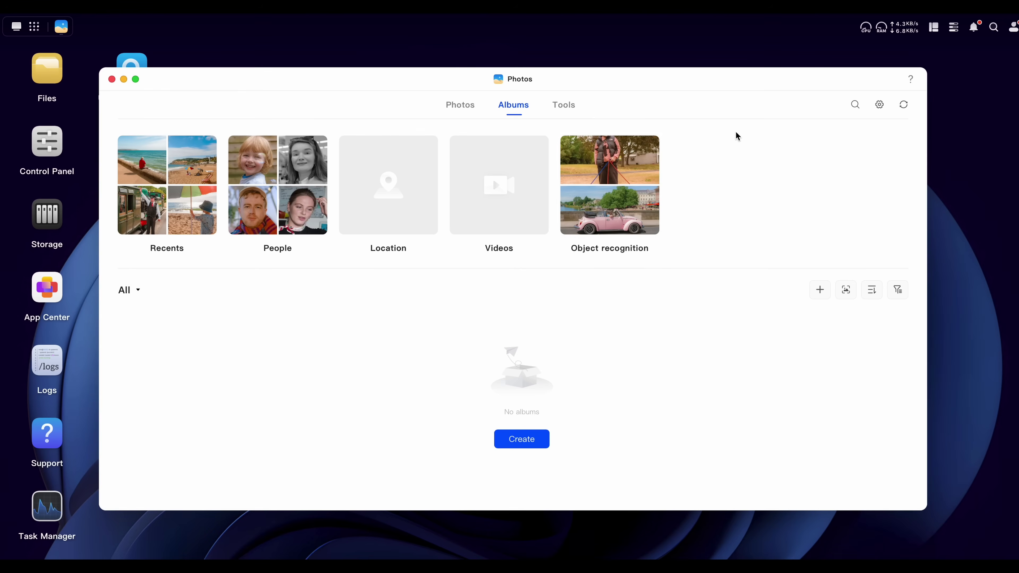
key(ctrl+f)
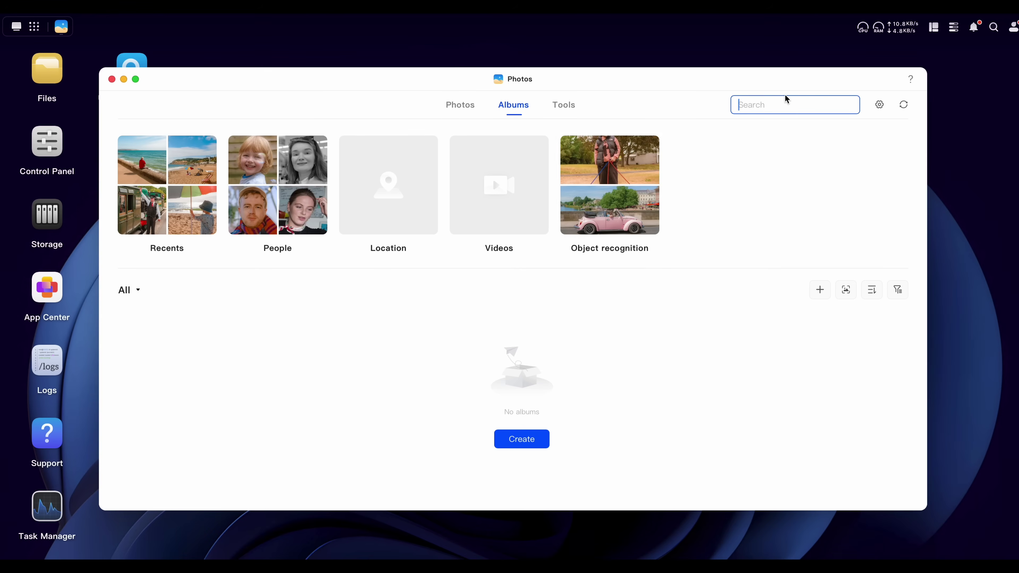
text(cats)
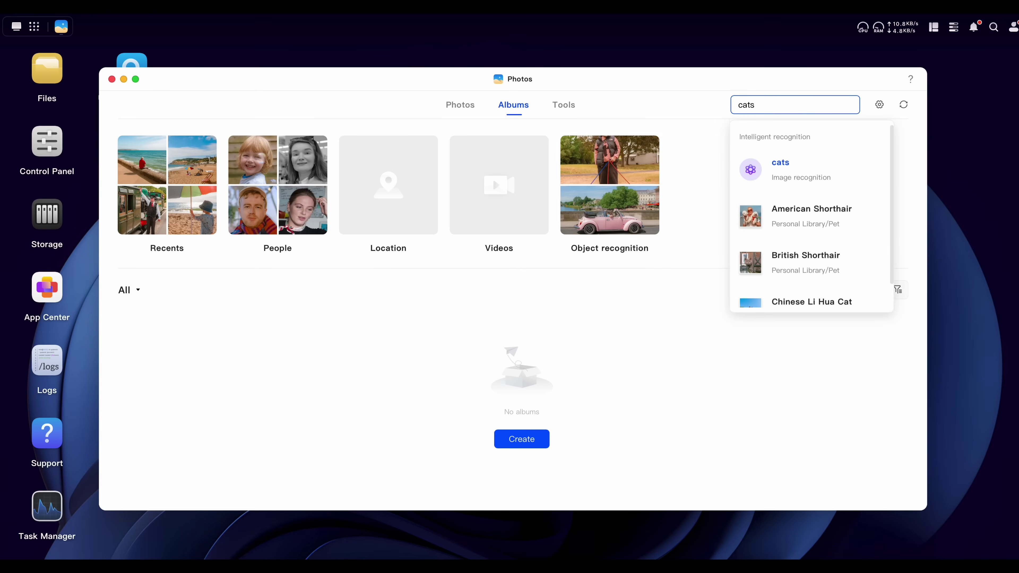
click(782, 166)
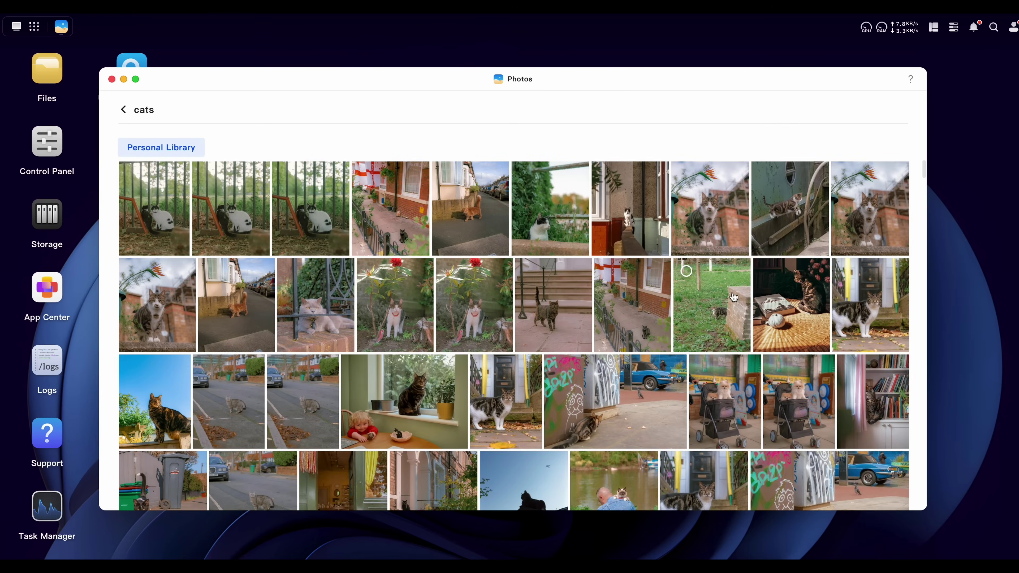
scroll(734, 297, down, 10)
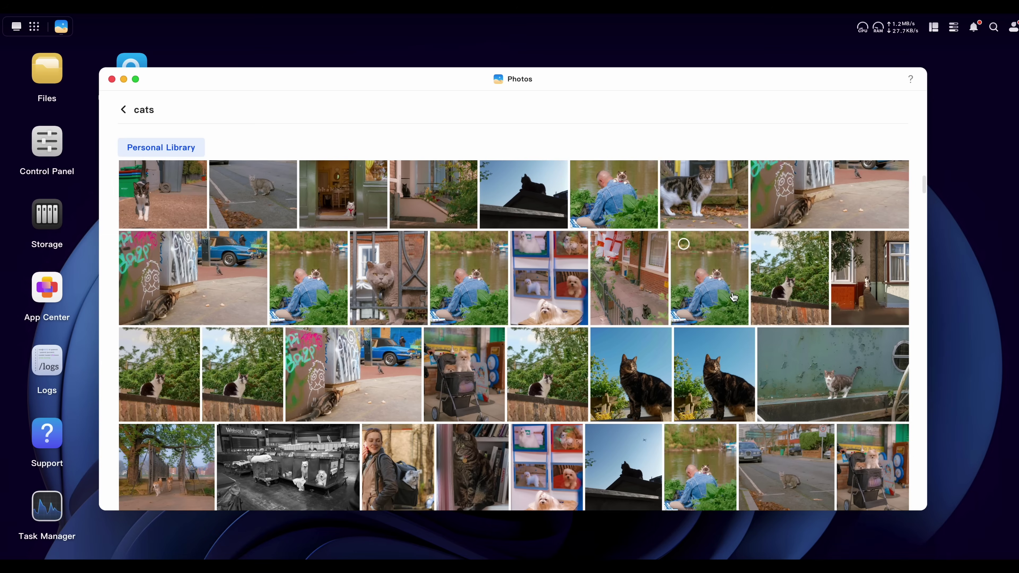
scroll(734, 297, down, 10)
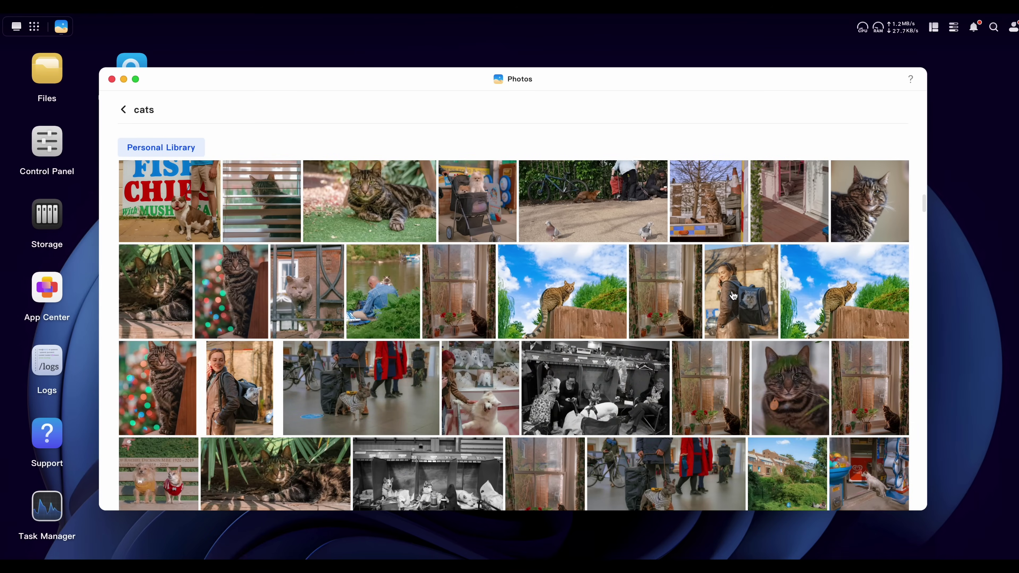
scroll(734, 297, down, 10)
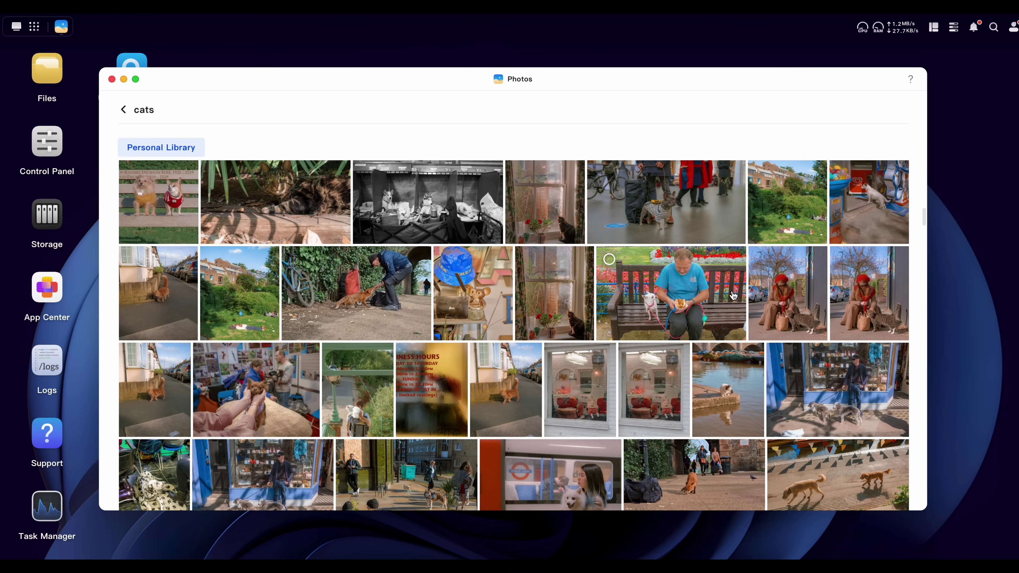
scroll(733, 297, down, 5)
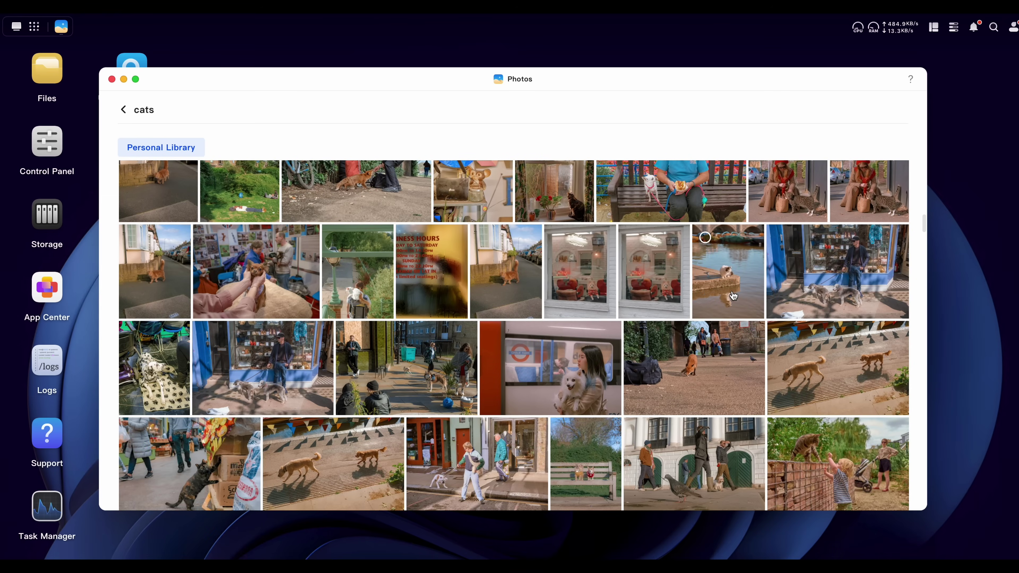
click(735, 279)
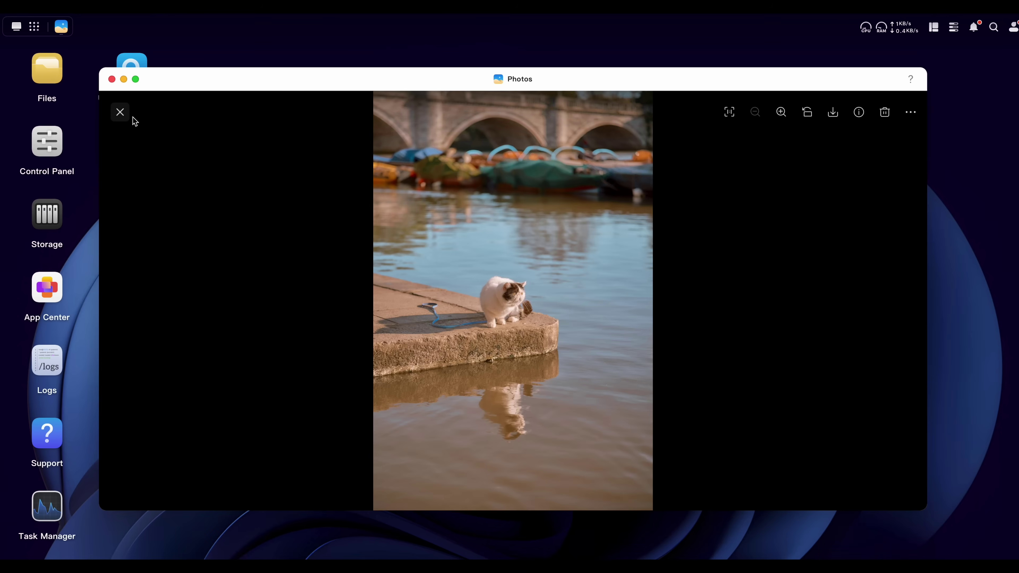
click(125, 115)
scroll(130, 118, up, 10)
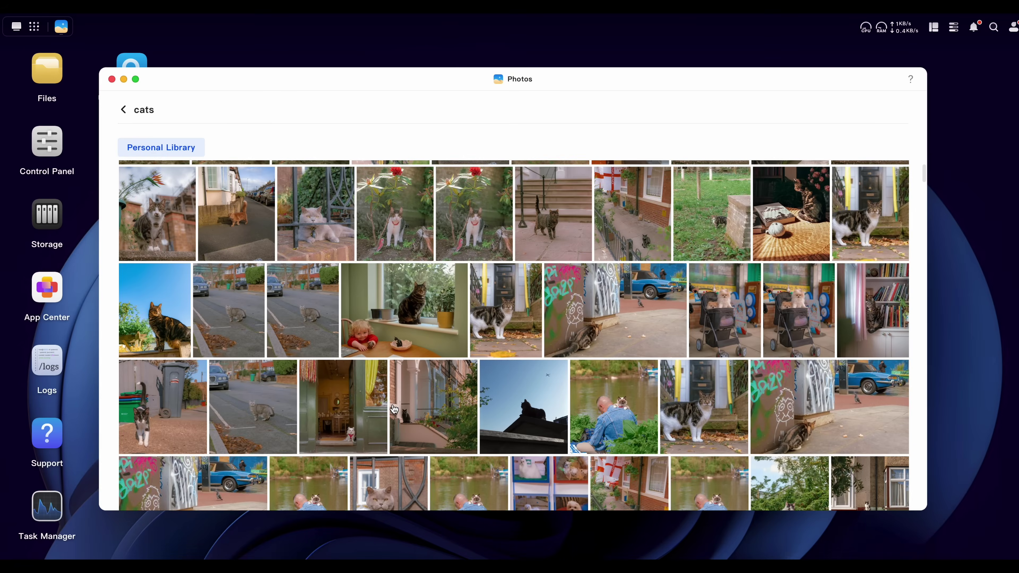
click(132, 117)
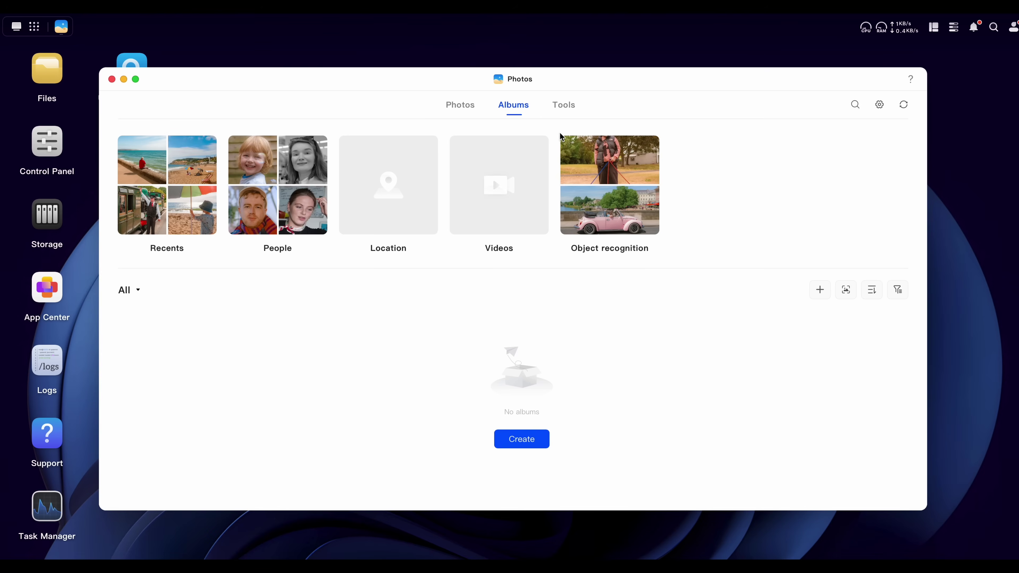
Step: Run a 'hands' image-recognition search of the photo library
click(851, 107)
text(h)
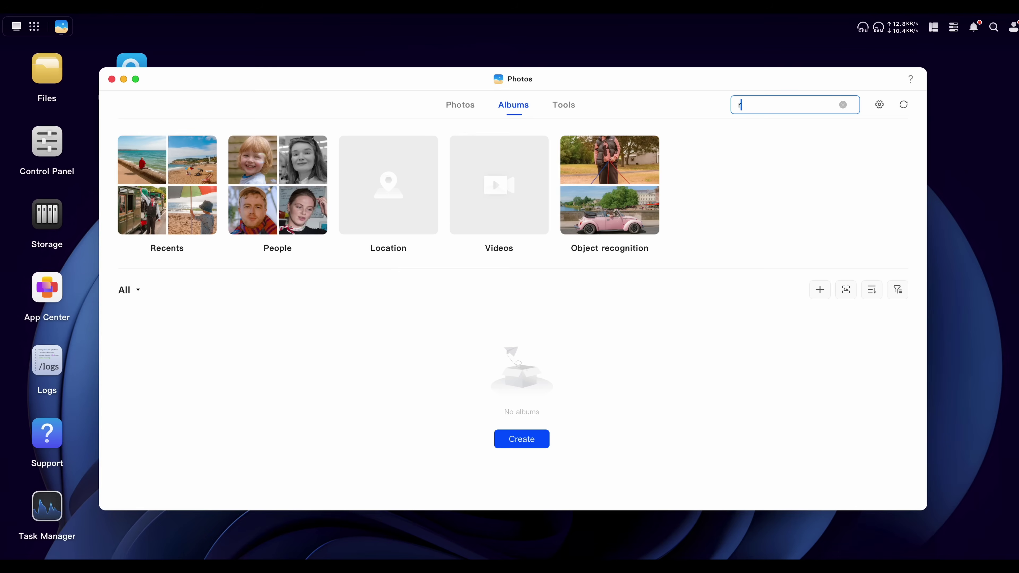
key(BackSpace)
text(hands)
click(788, 179)
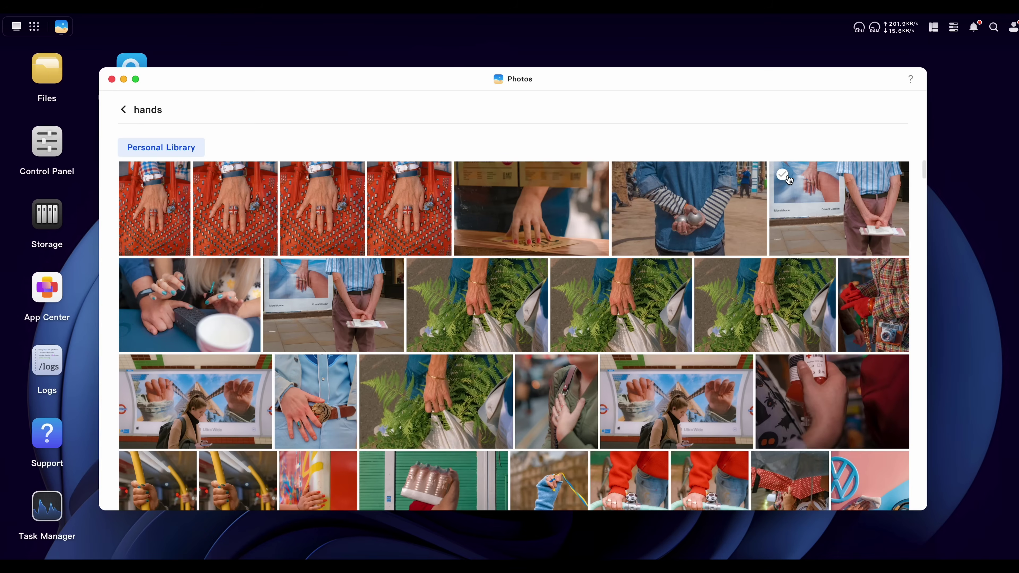
Step: Open the bike photo full size and step through the matches to the ice-cream photo
scroll(664, 236, down, 3)
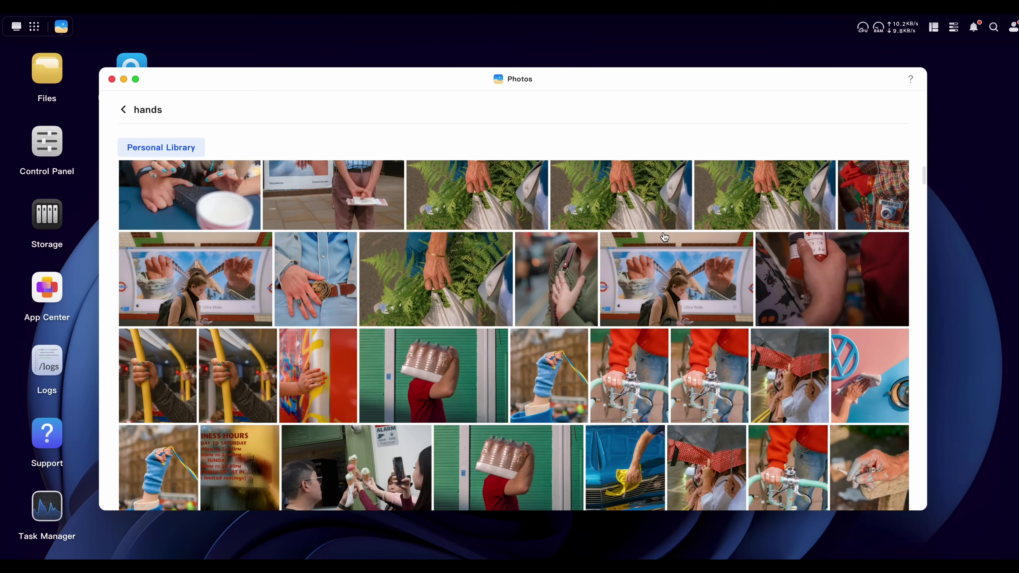
scroll(612, 241, down, 1)
click(636, 353)
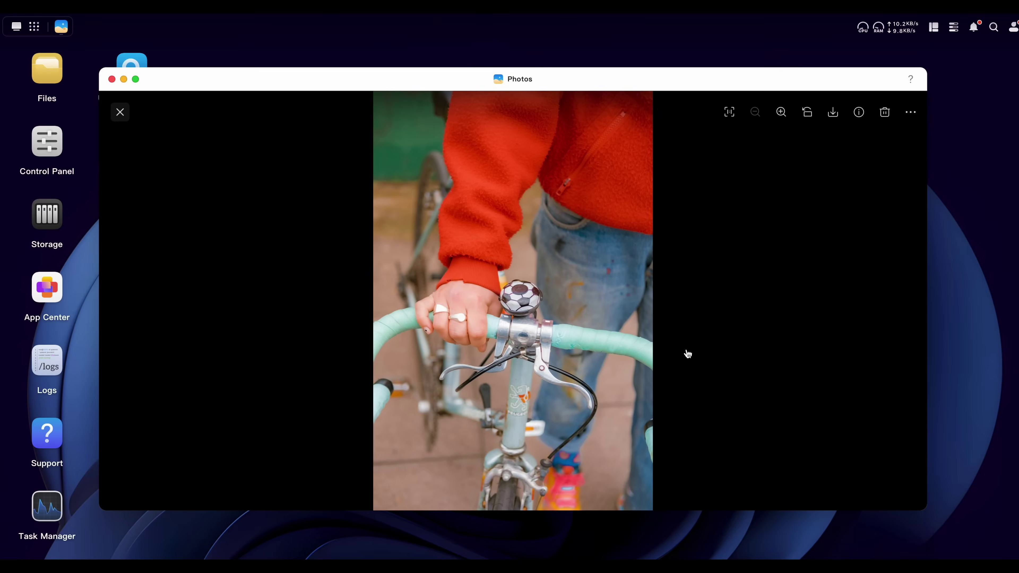
click(899, 301)
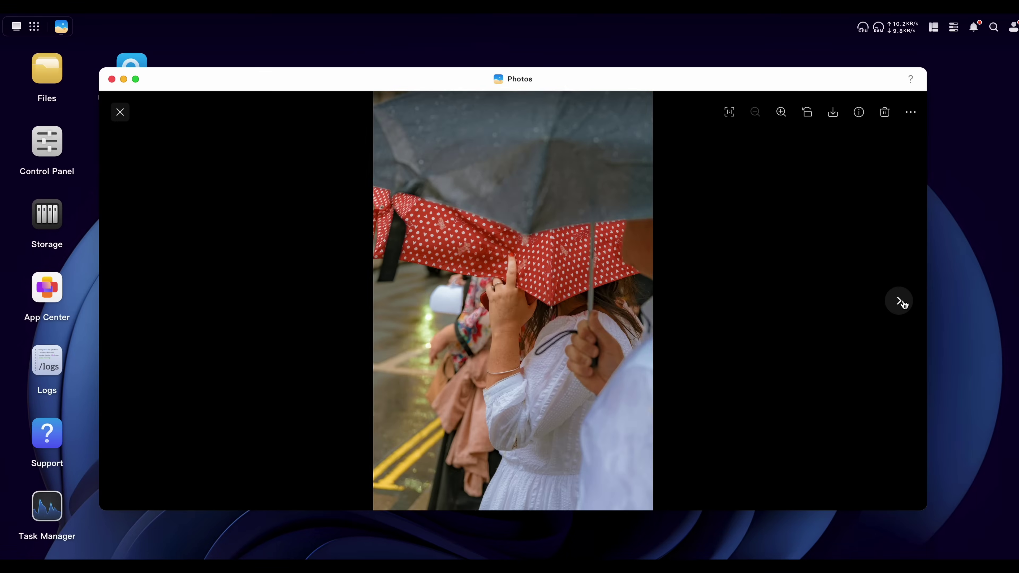
click(904, 303)
click(904, 303)
click(905, 305)
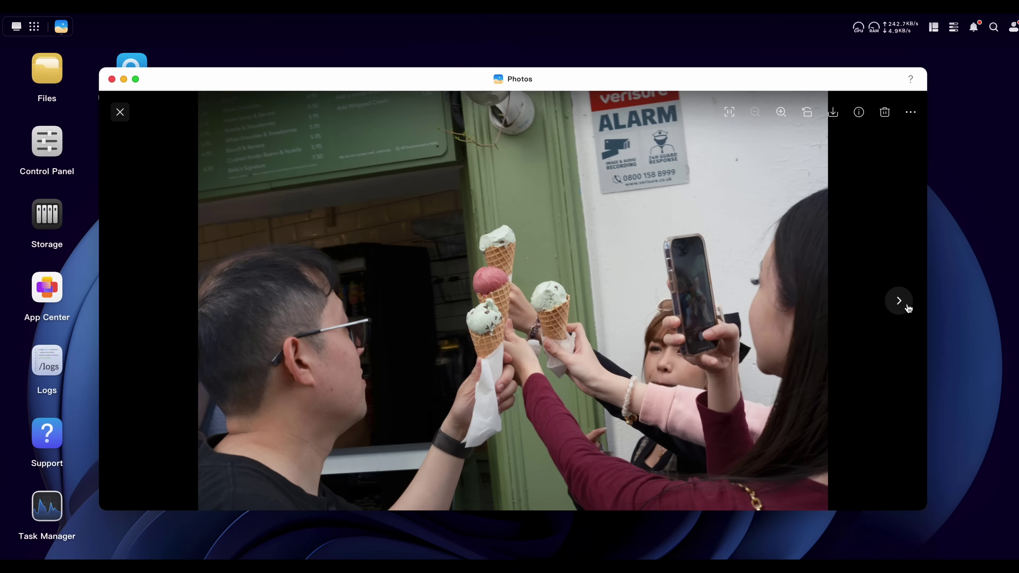
Step: Leave the hands results and run a 'rain' image-recognition search instead
click(126, 117)
click(122, 108)
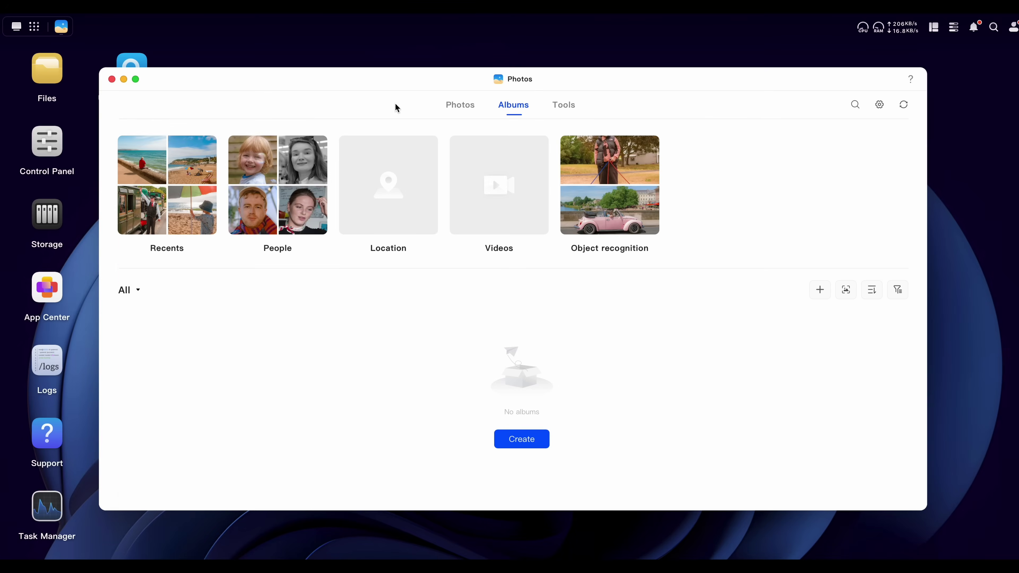
click(854, 106)
text(rain)
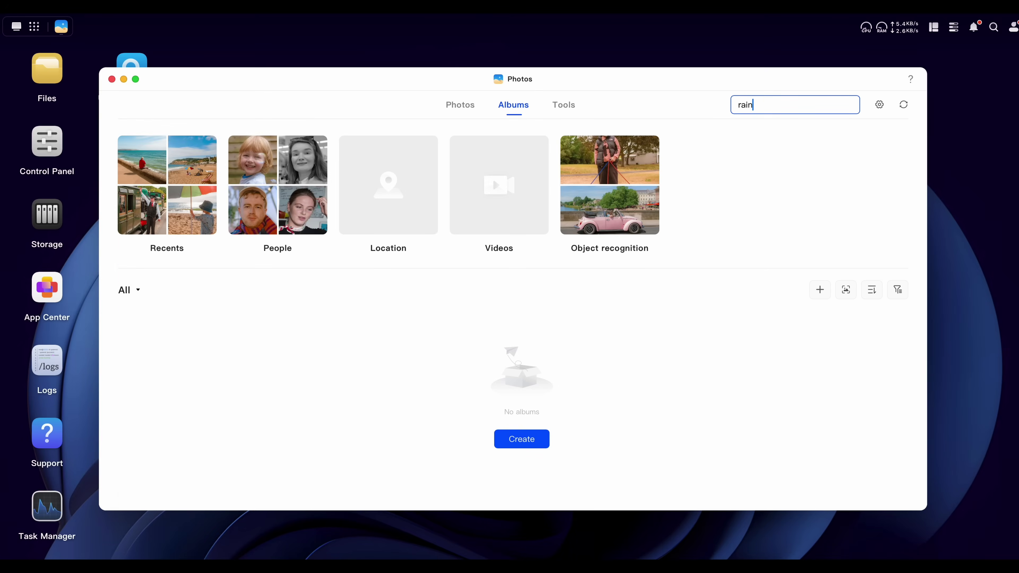
click(809, 173)
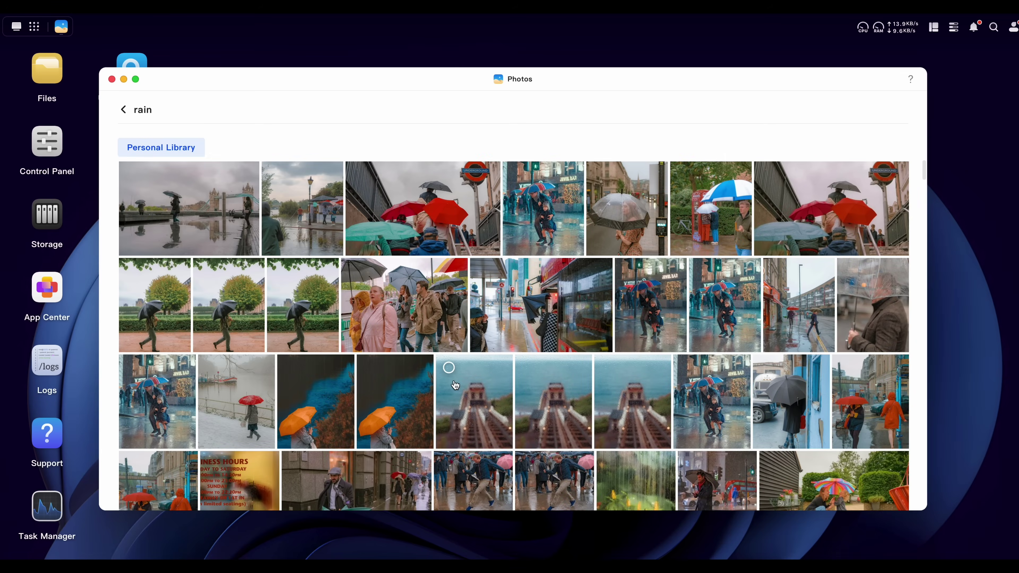
Step: View the rainy pier photo full size, then return to the Albums overview
click(467, 397)
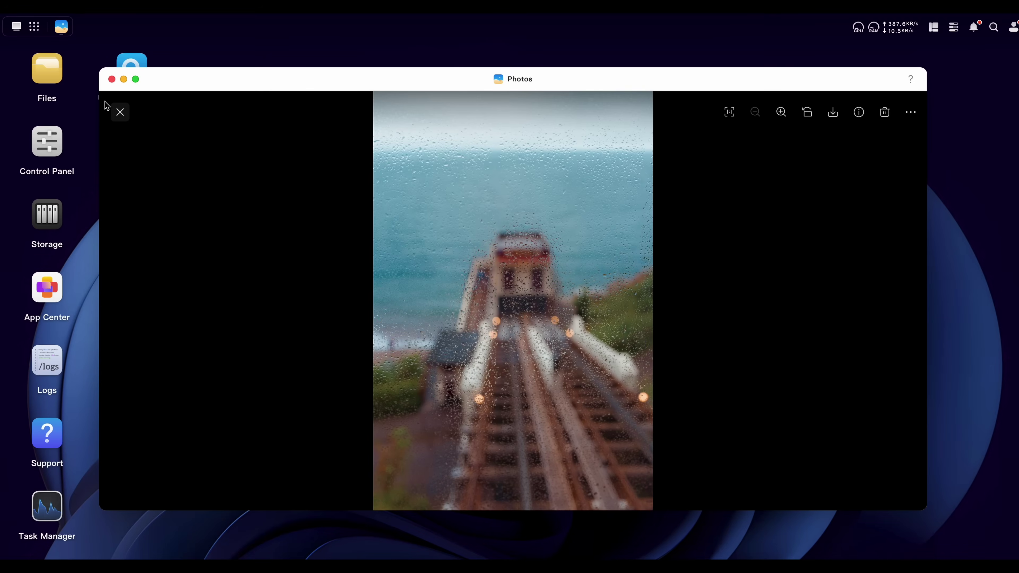
click(119, 112)
scroll(606, 283, down, 5)
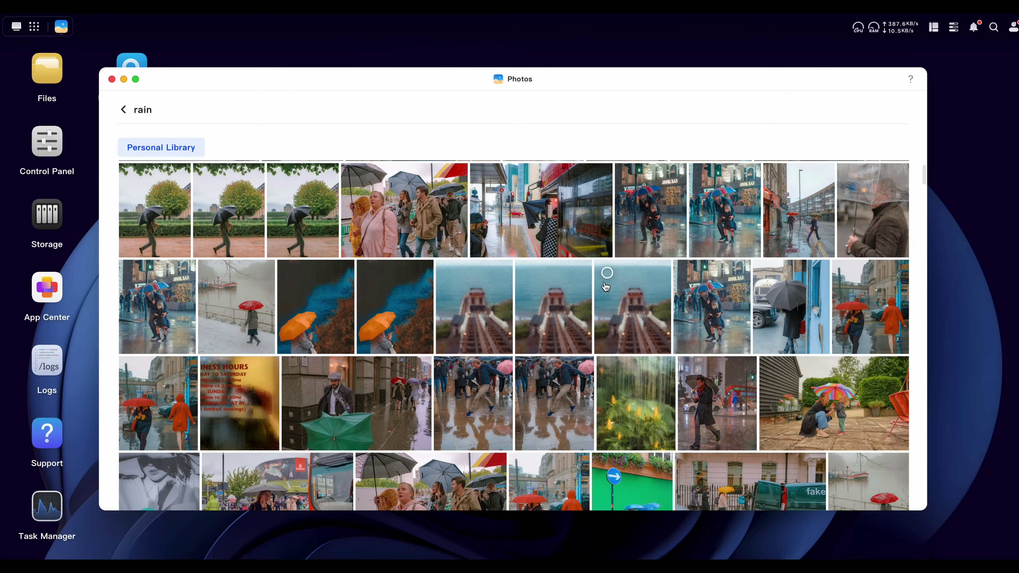
scroll(585, 343, up, 5)
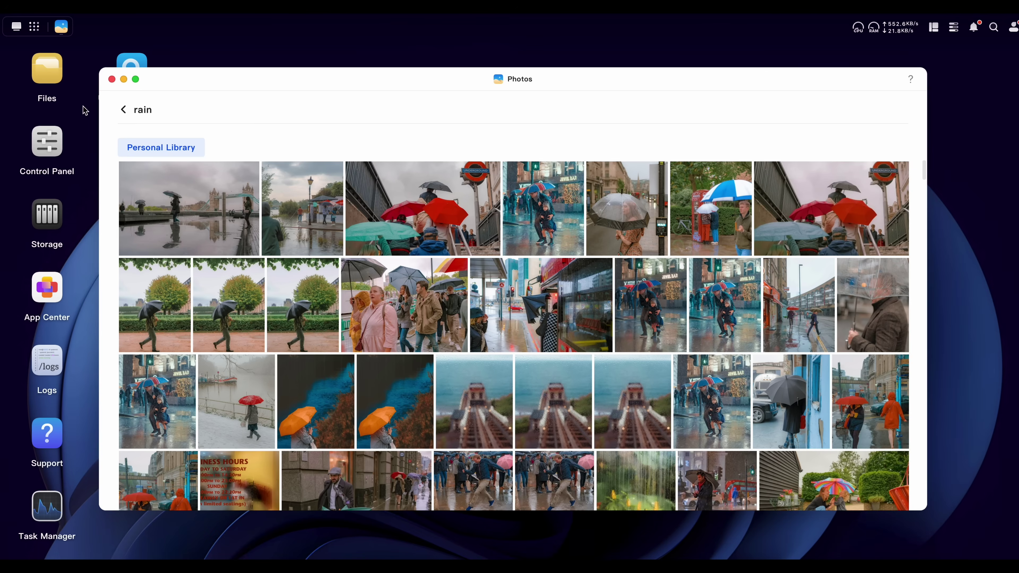
click(123, 117)
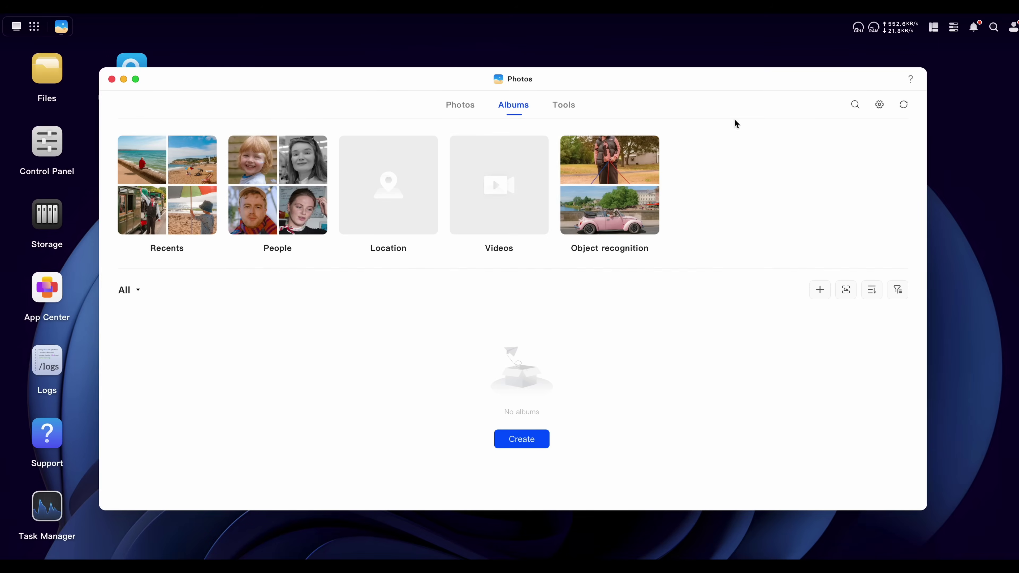
click(858, 107)
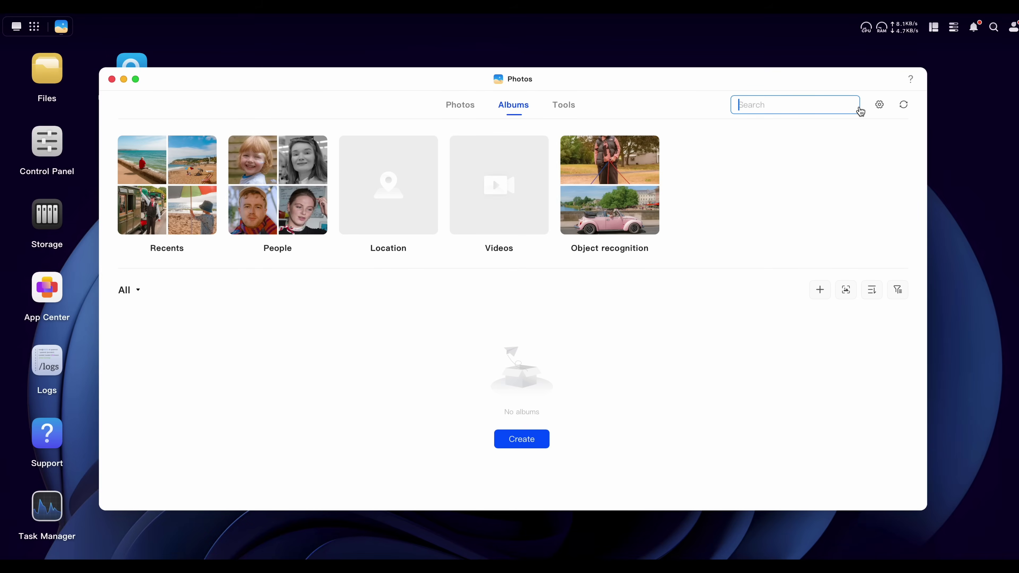
text(r)
key(BackSpace)
text(red)
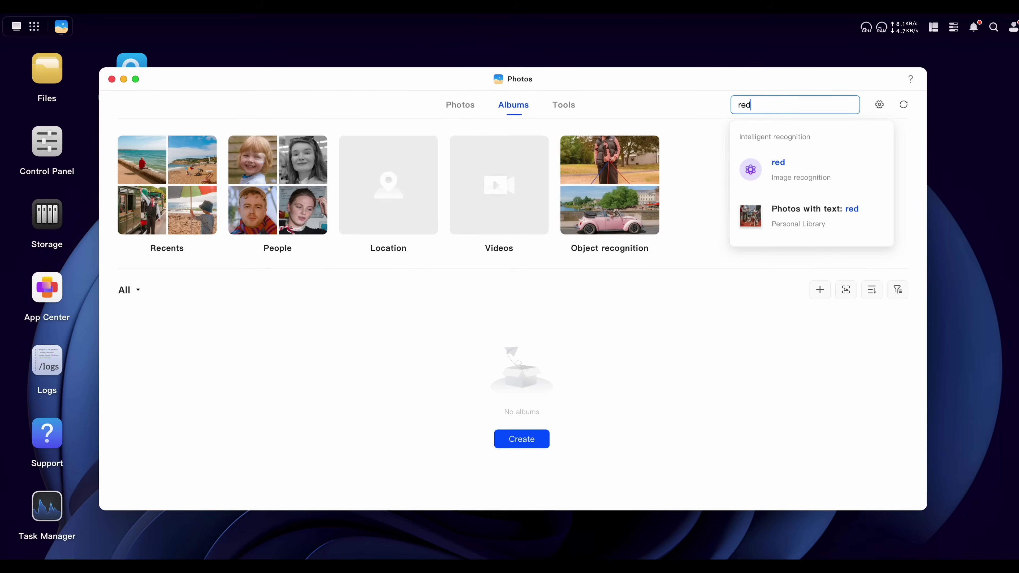
click(789, 170)
scroll(648, 245, down, 5)
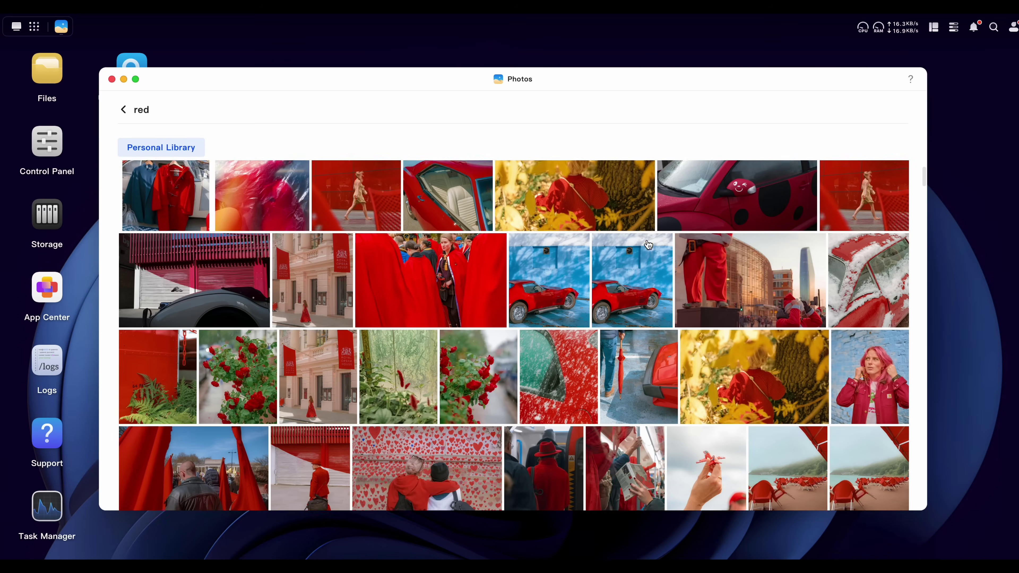
scroll(650, 262, down, 3)
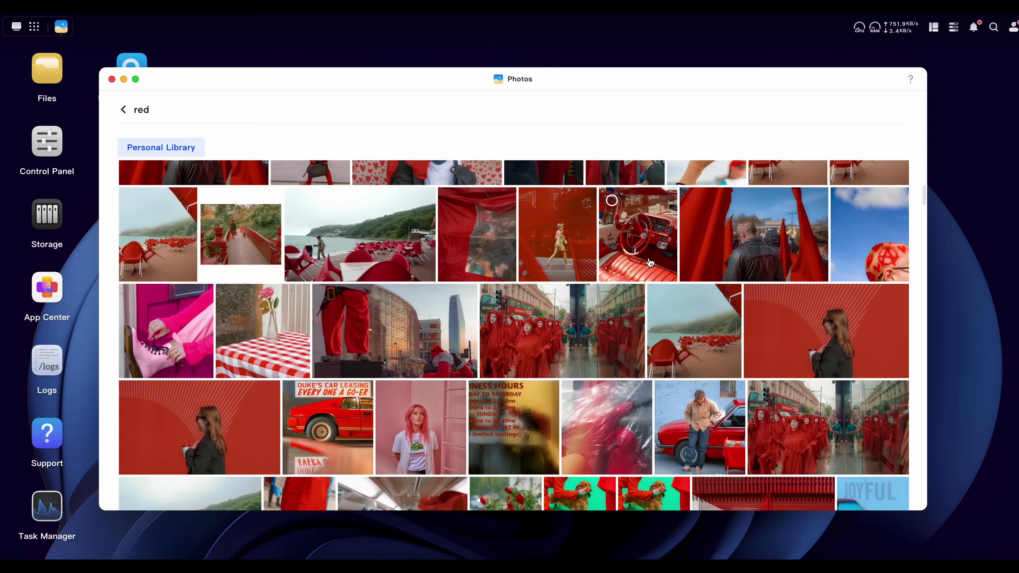
scroll(645, 281, up, 7)
scroll(643, 293, up, 2)
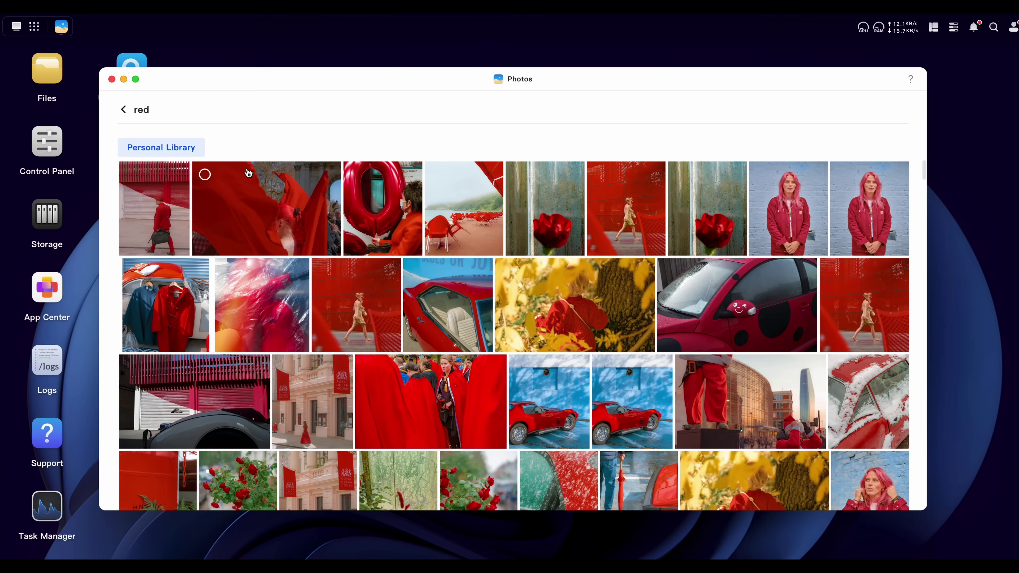
click(124, 111)
click(854, 106)
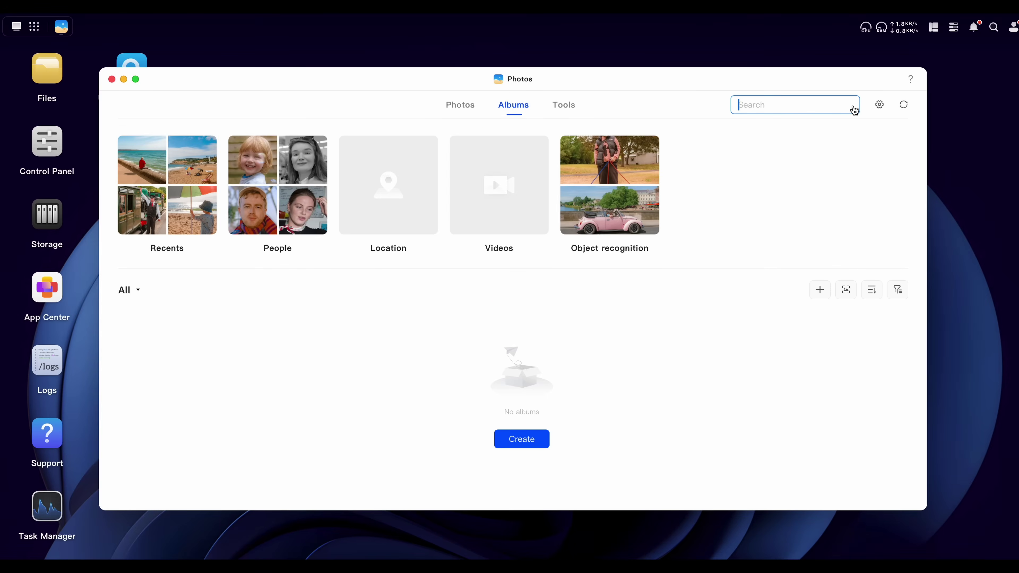
text(shadows)
click(809, 160)
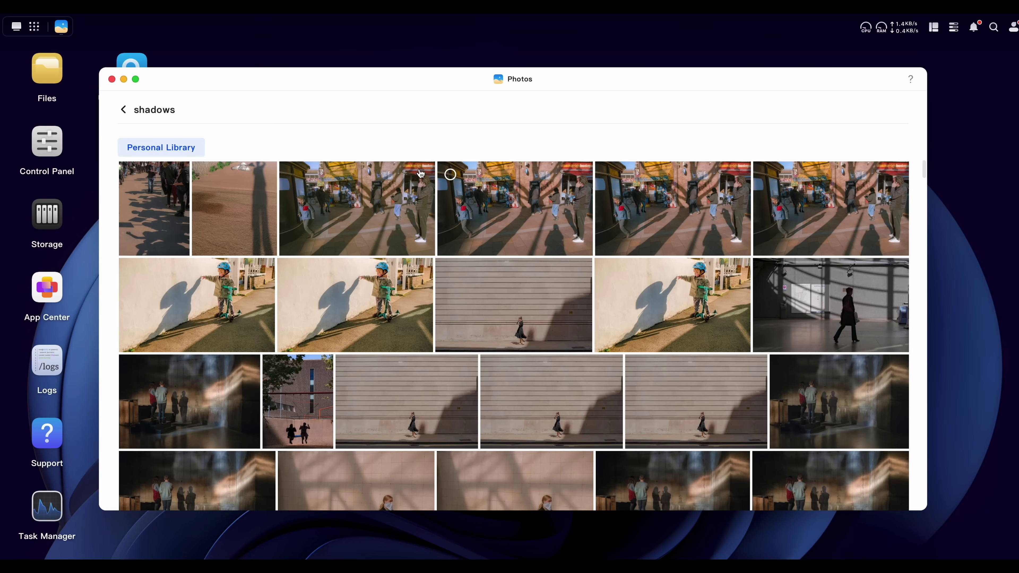
click(123, 116)
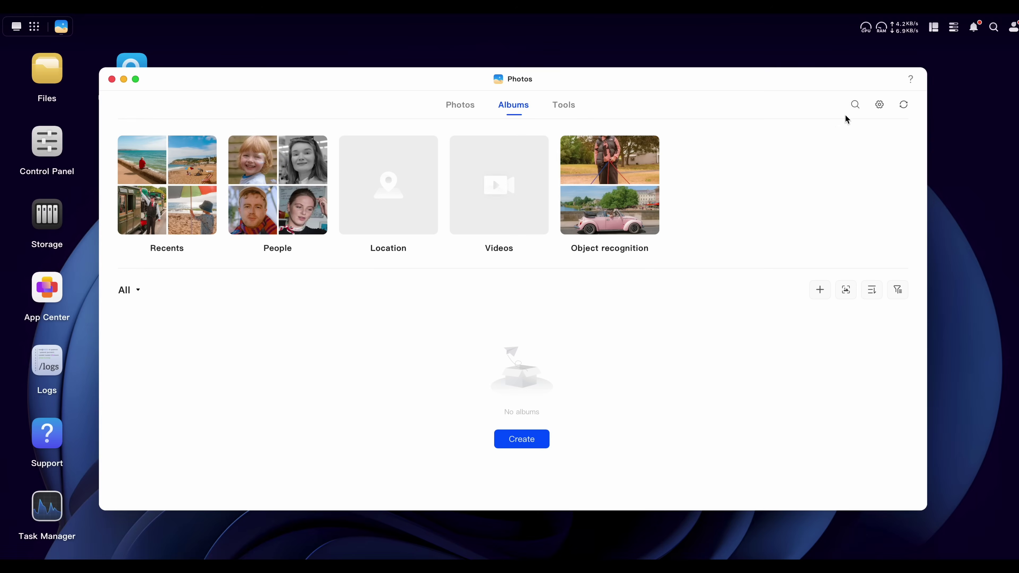
click(854, 108)
text(tr)
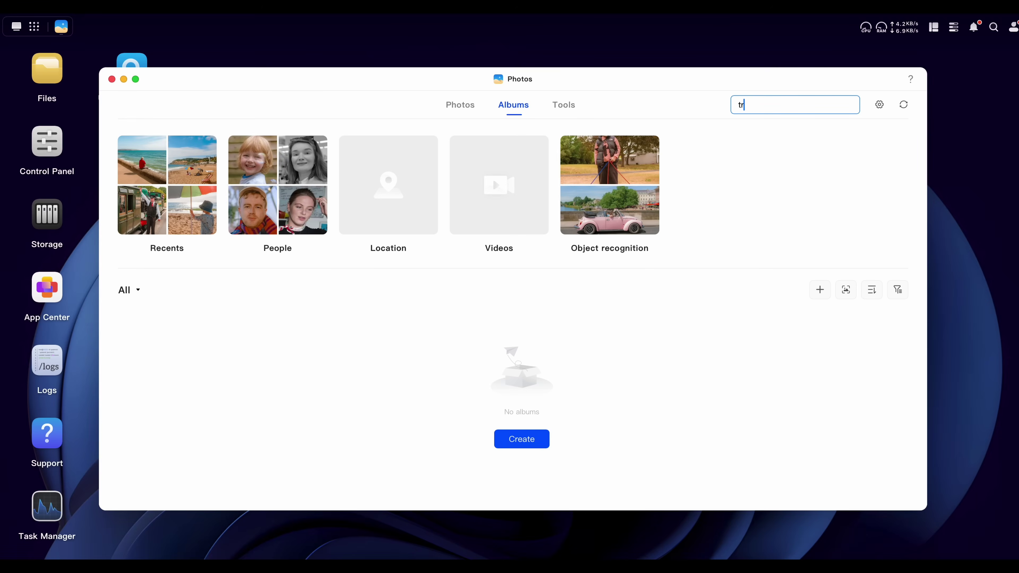
text(ees)
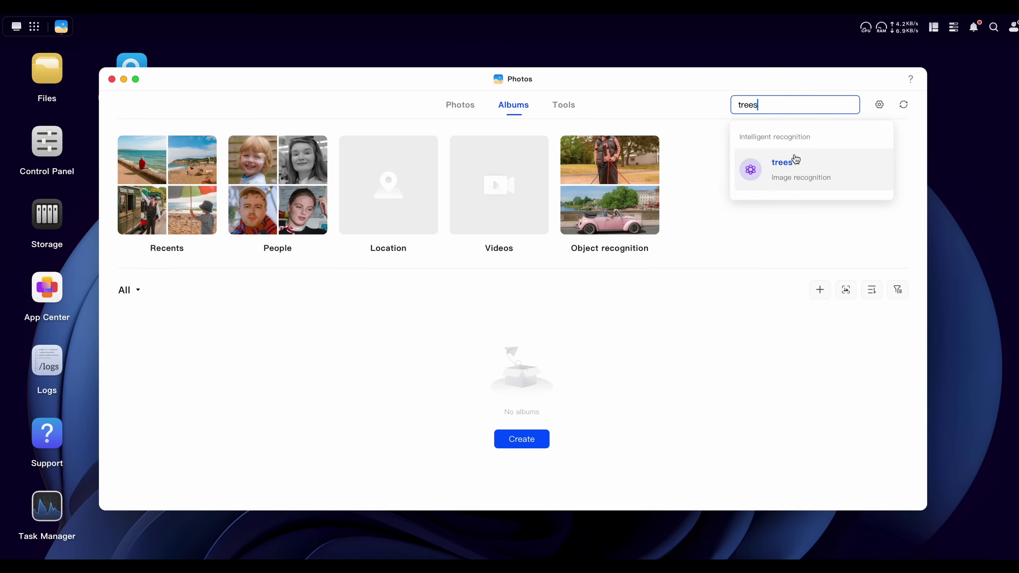
click(787, 163)
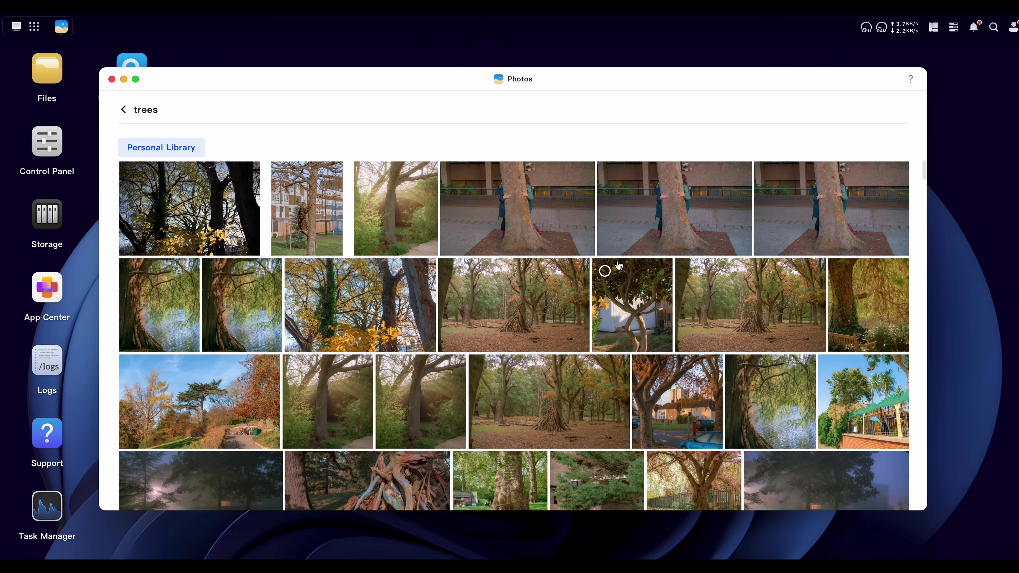
click(183, 191)
click(120, 112)
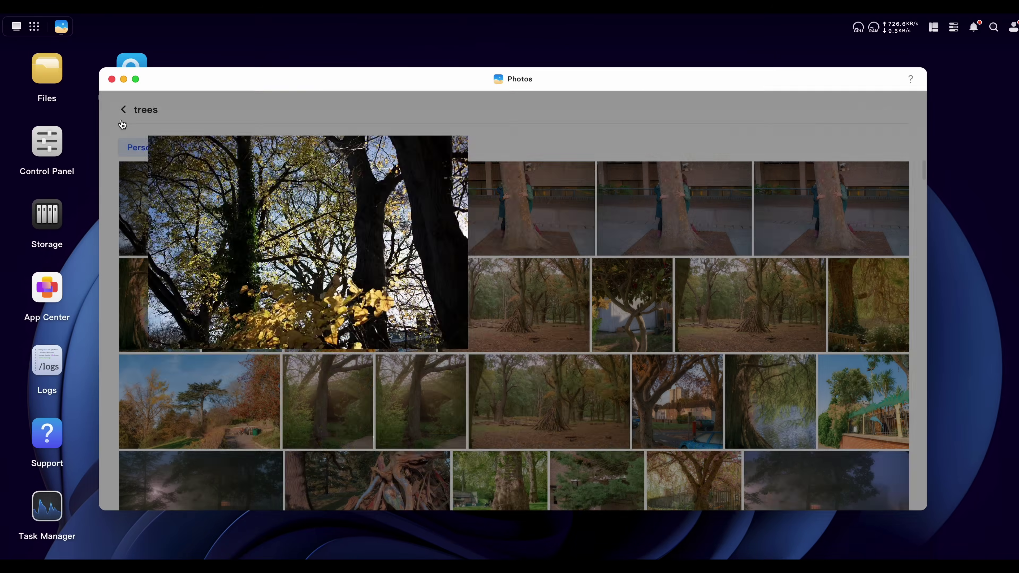
click(297, 271)
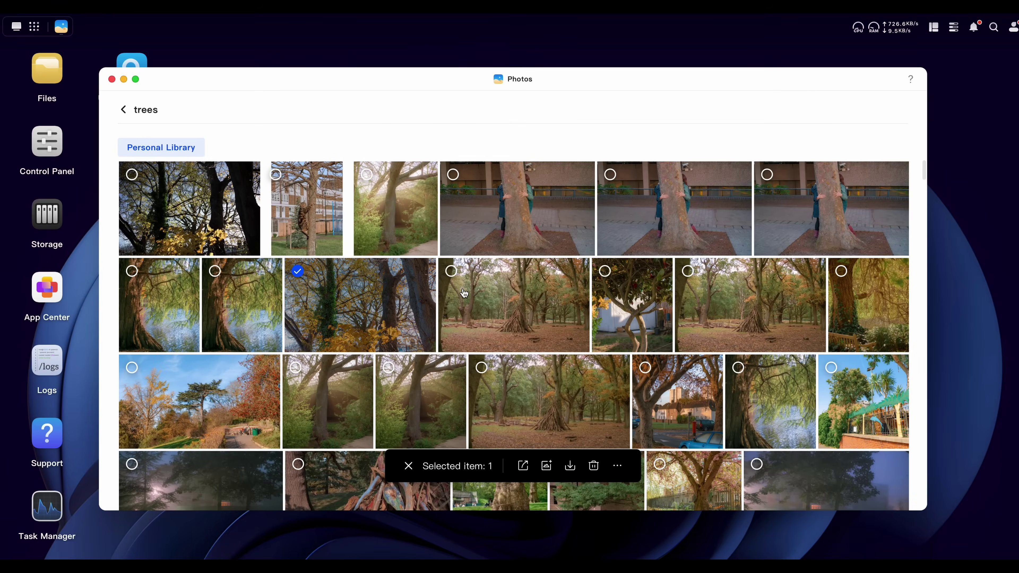
click(451, 271)
click(481, 367)
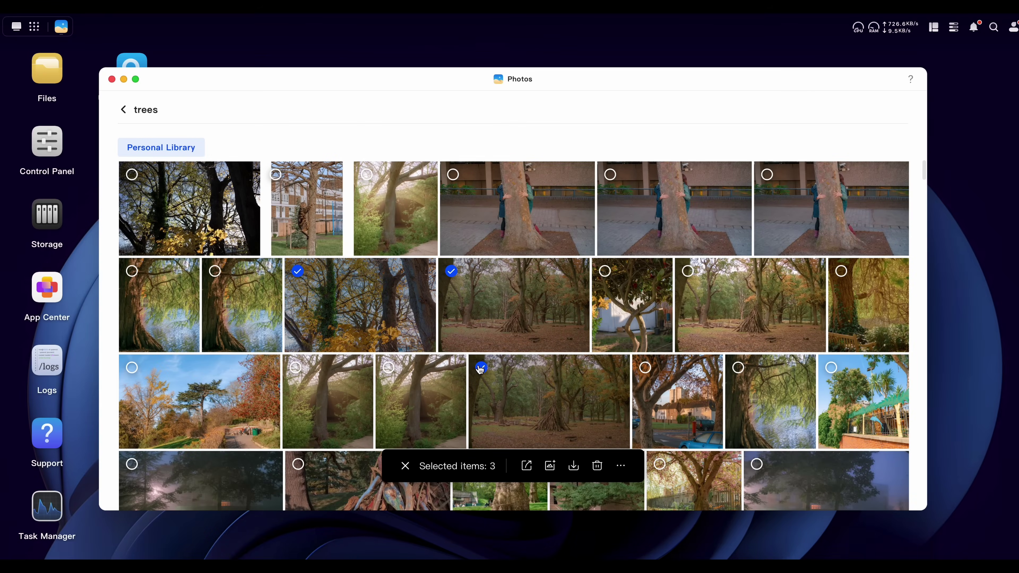
click(551, 468)
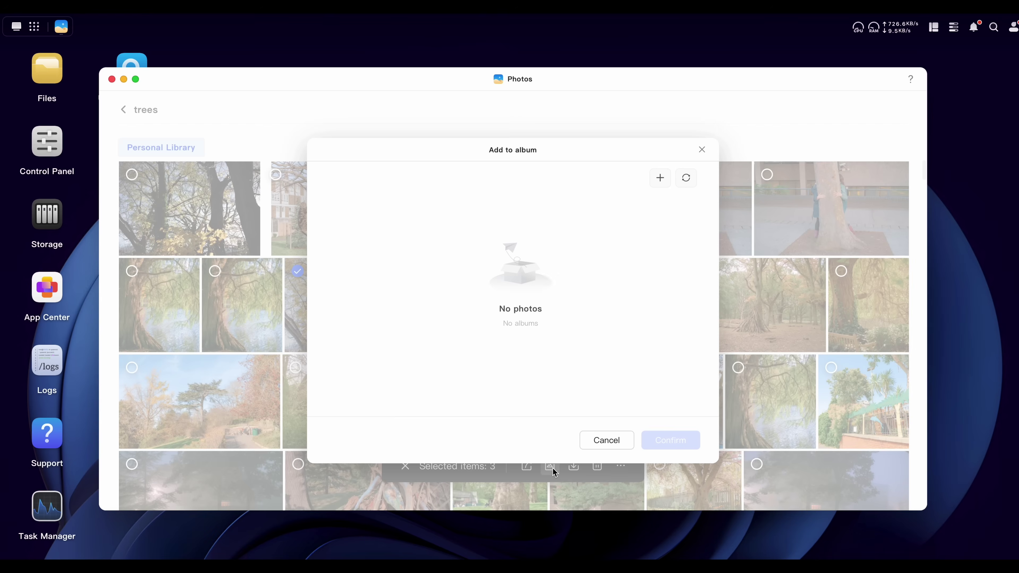
click(598, 440)
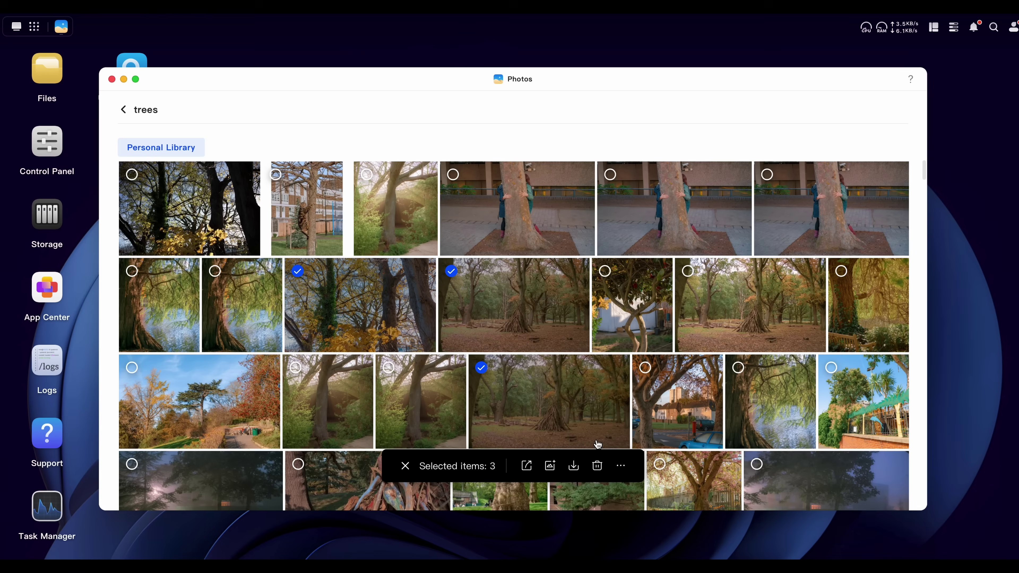
click(122, 111)
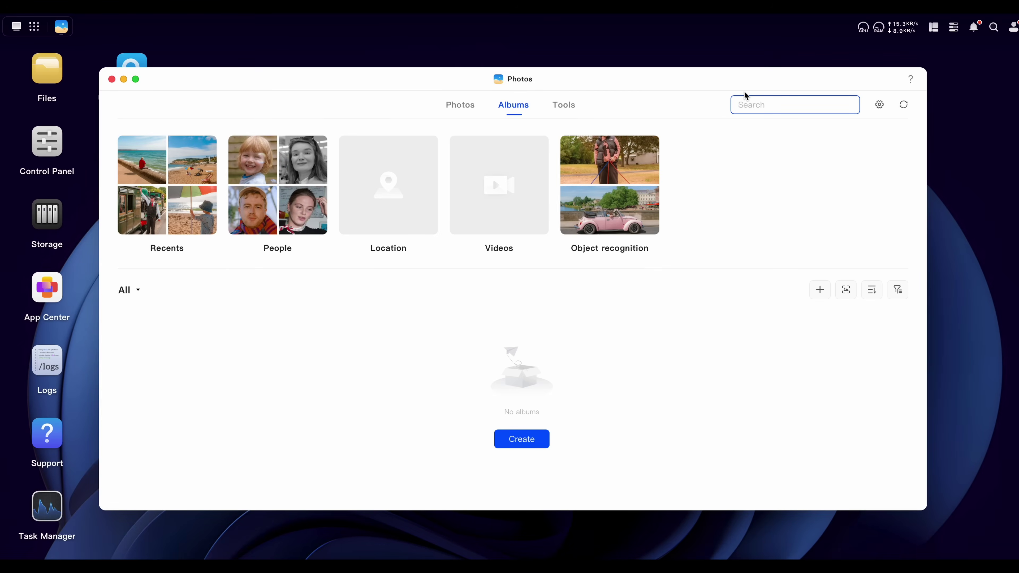
Step: Search 'dogs' and show all library photos recognised as containing dogs
text(dogs)
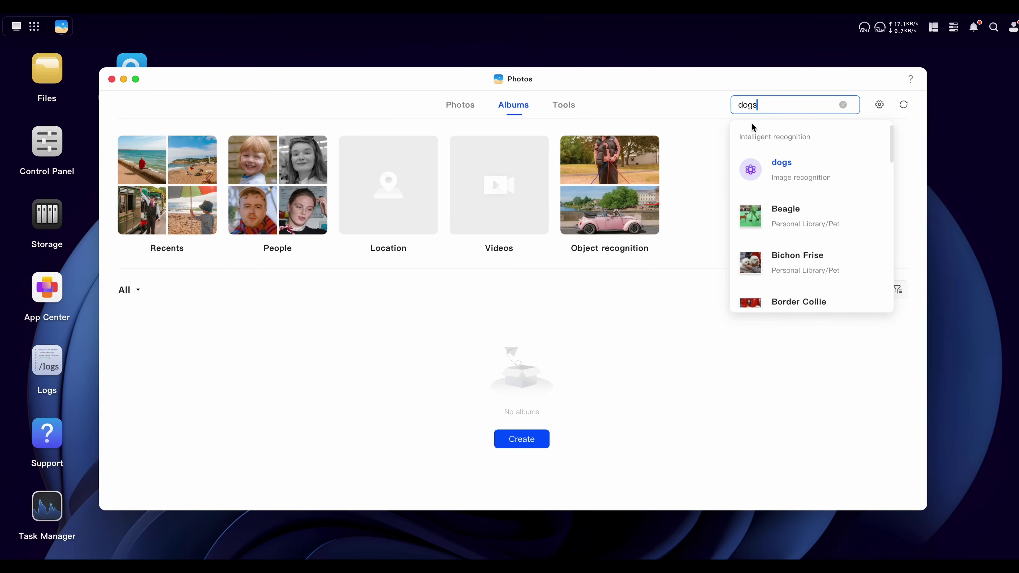
scroll(812, 220, down, 2)
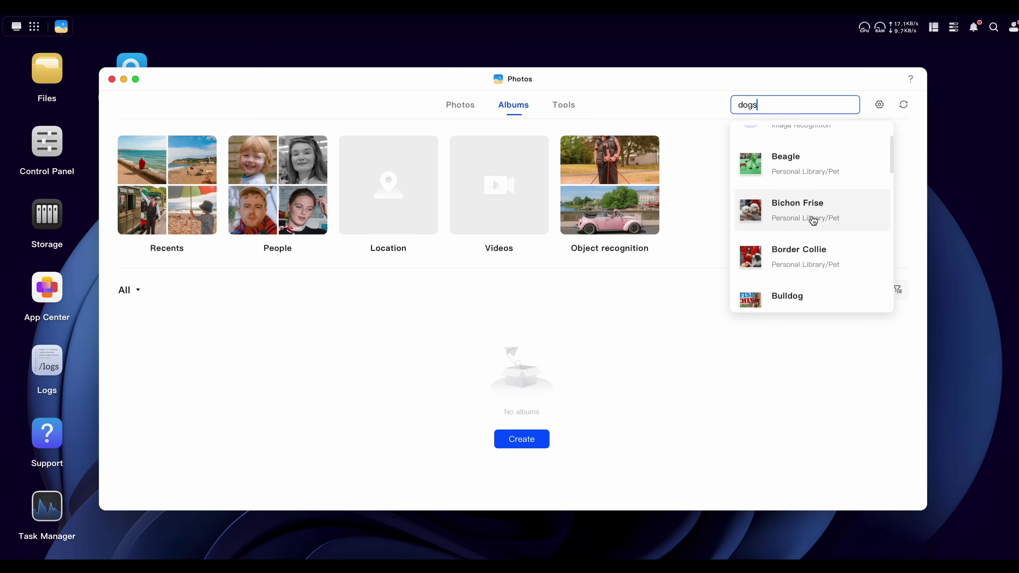
scroll(812, 222, up, 2)
click(792, 165)
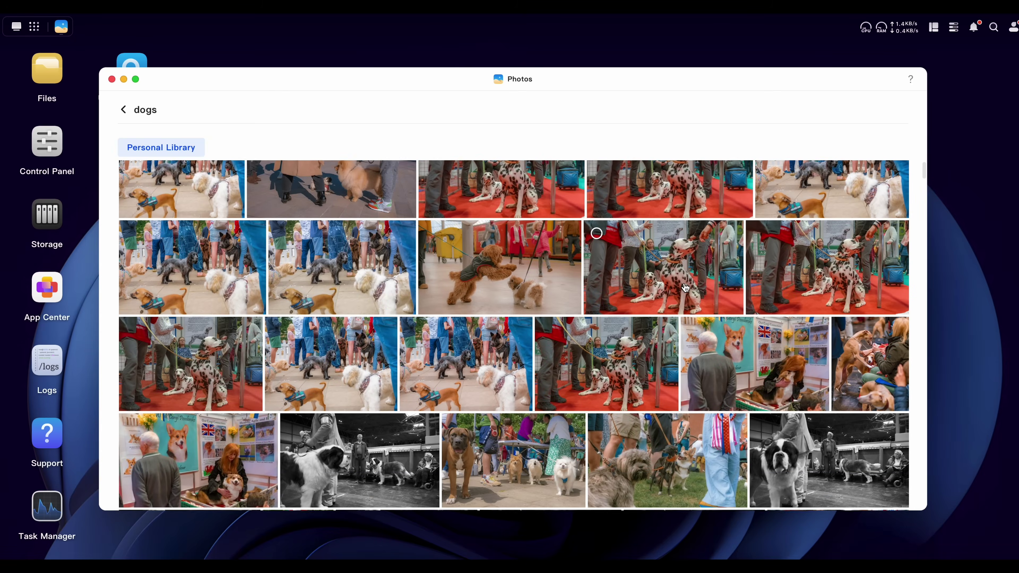
scroll(685, 288, down, 1)
scroll(685, 288, up, 2)
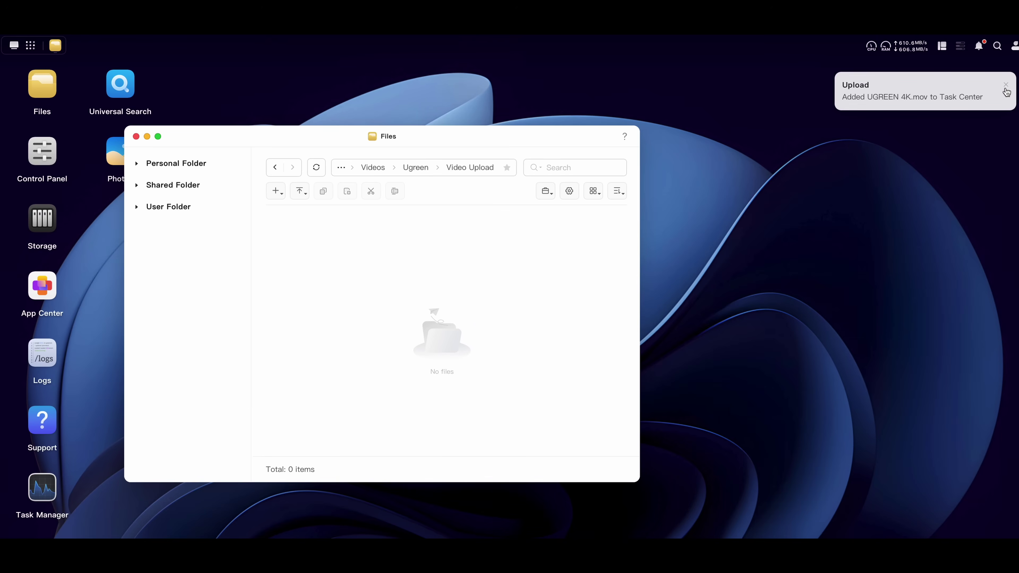
Step: Check the UGREEN 4K.mov upload progress in the Task Center
click(961, 50)
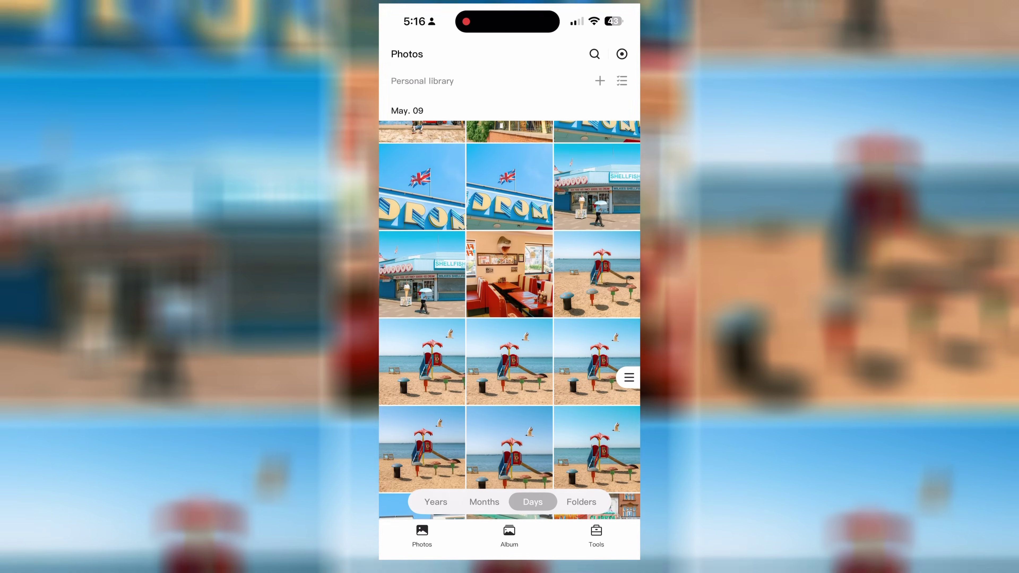
Step: Scroll the Days timeline from the May 09 photos forward to May 17 and May 18
scroll(509, 301, up, 15)
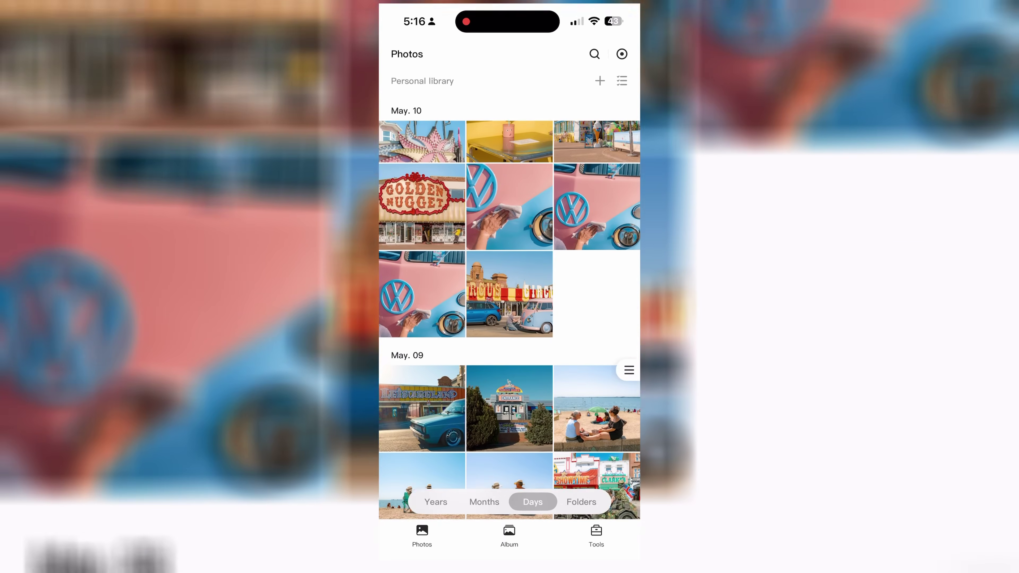
scroll(509, 301, up, 8)
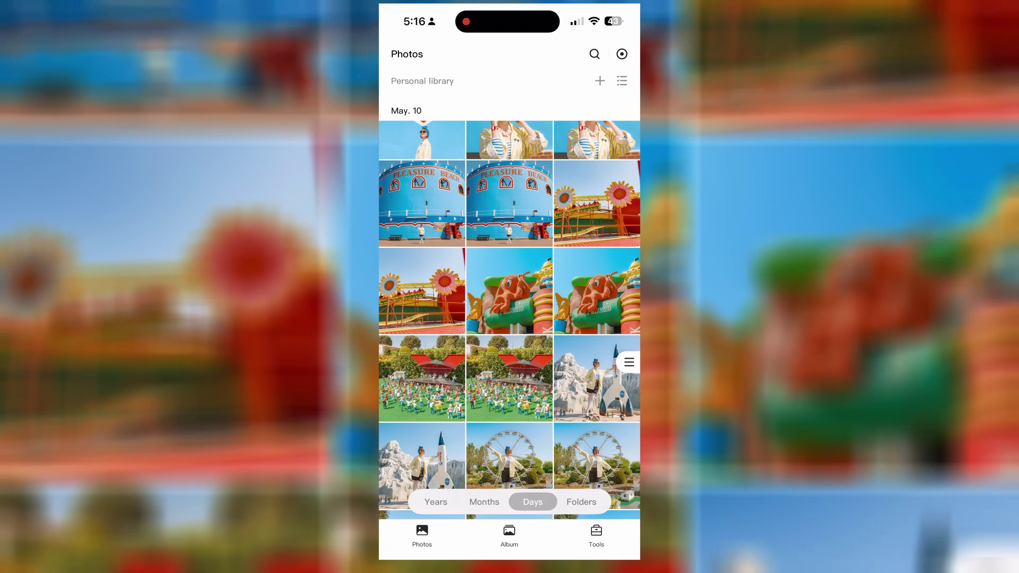
scroll(509, 301, up, 10)
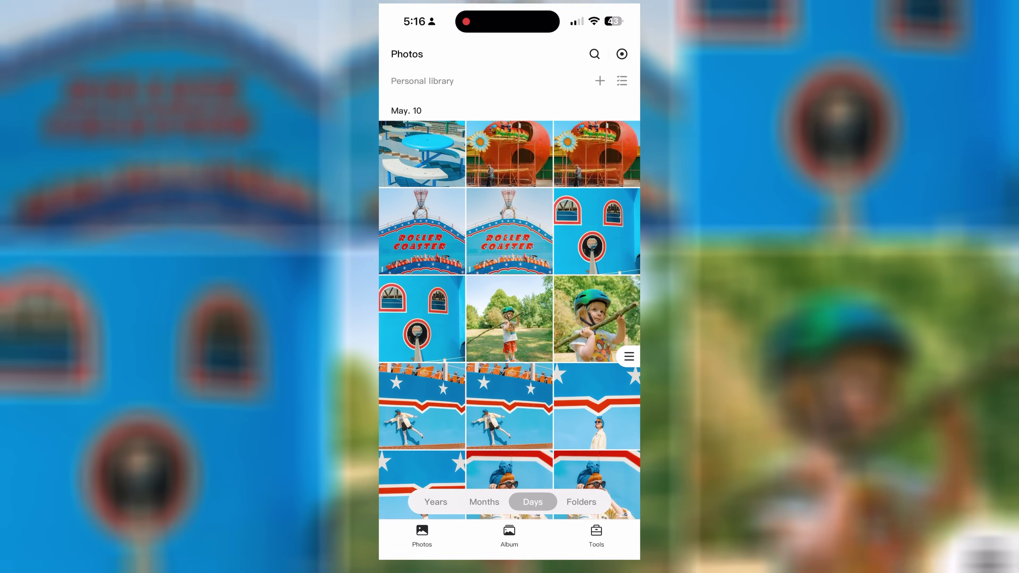
scroll(509, 301, up, 10)
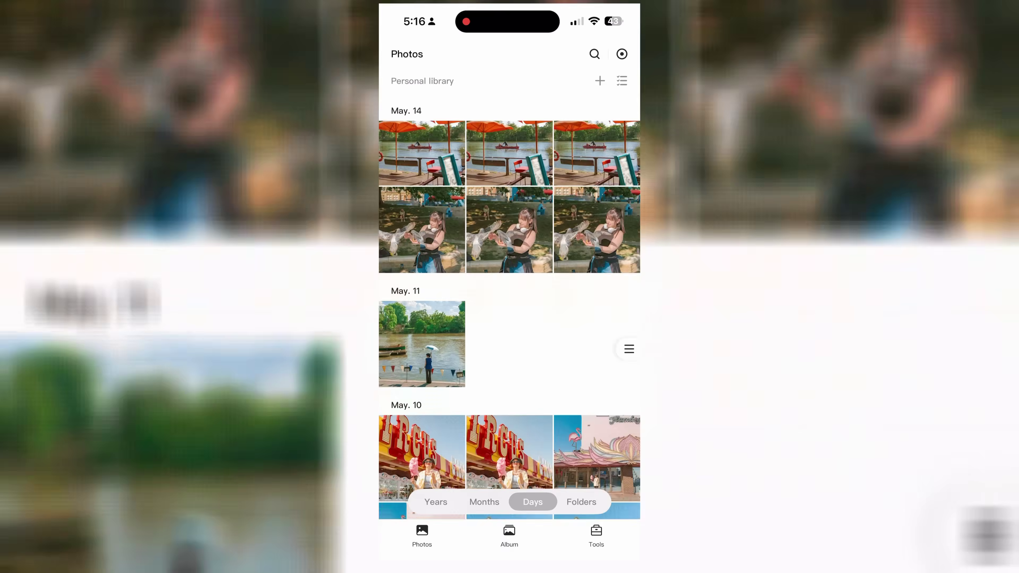
scroll(509, 301, up, 10)
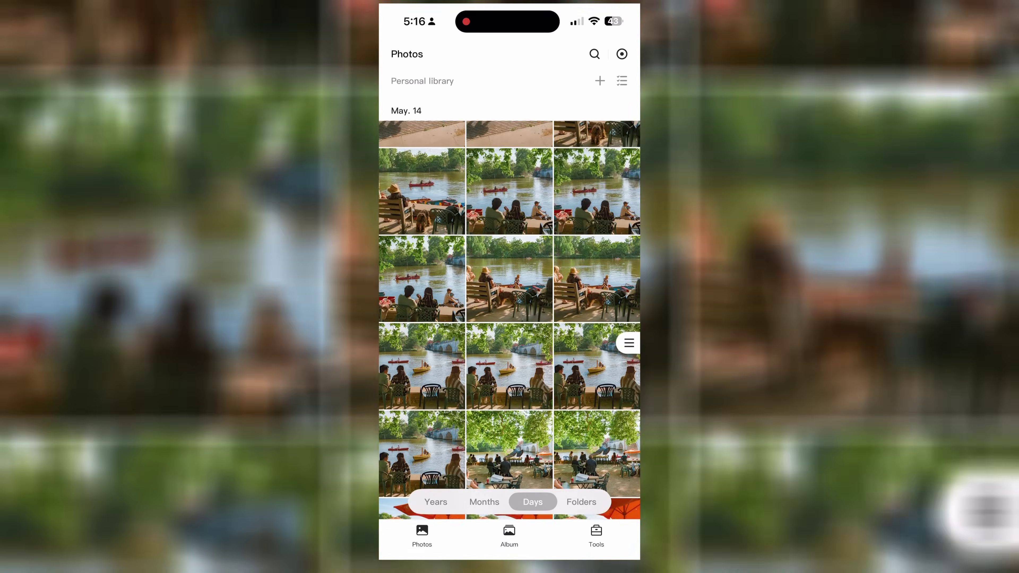
scroll(509, 301, up, 10)
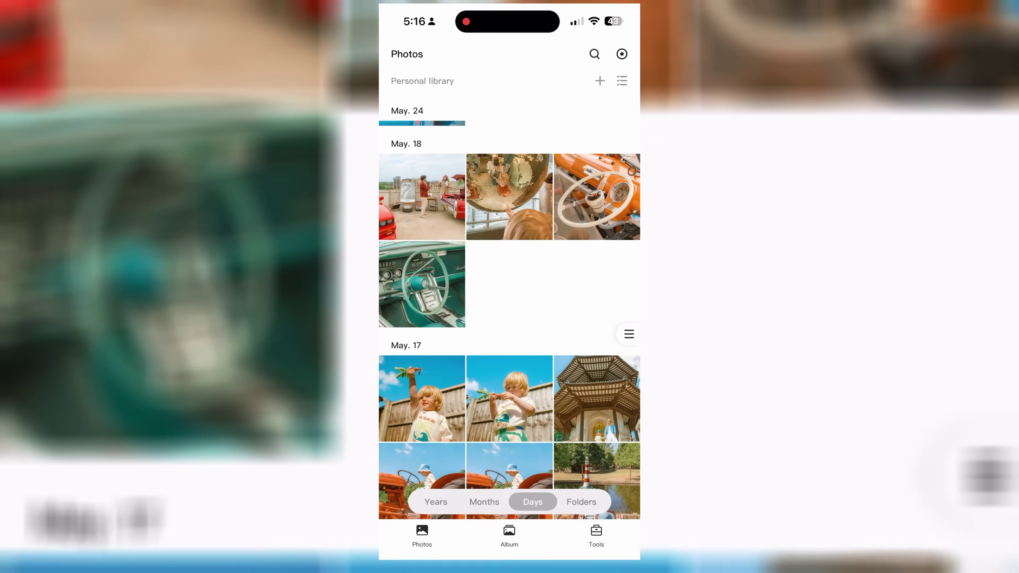